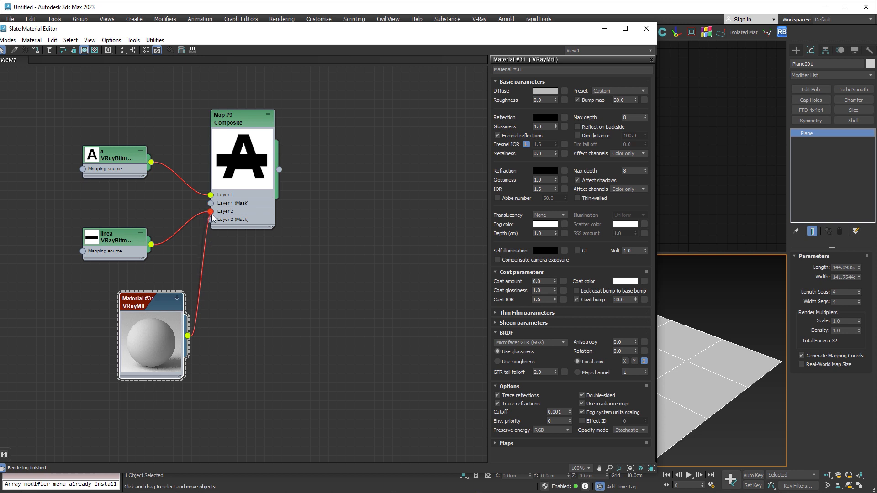
# - Move the VRayMtl node below the Composite map and add a VRayBlendMtl material to the graph
pyautogui.moveTo(163, 300); pyautogui.dragTo(254, 263)
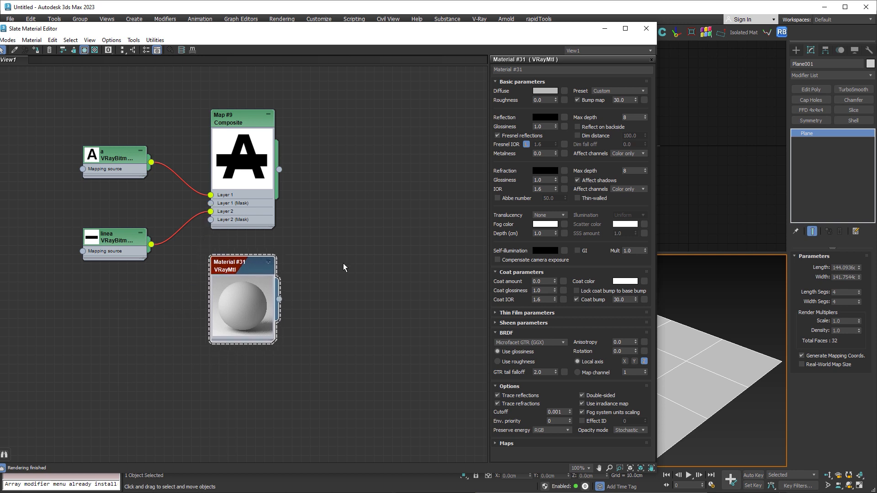
pyautogui.rightClick(352, 321)
pyautogui.moveTo(381, 326)
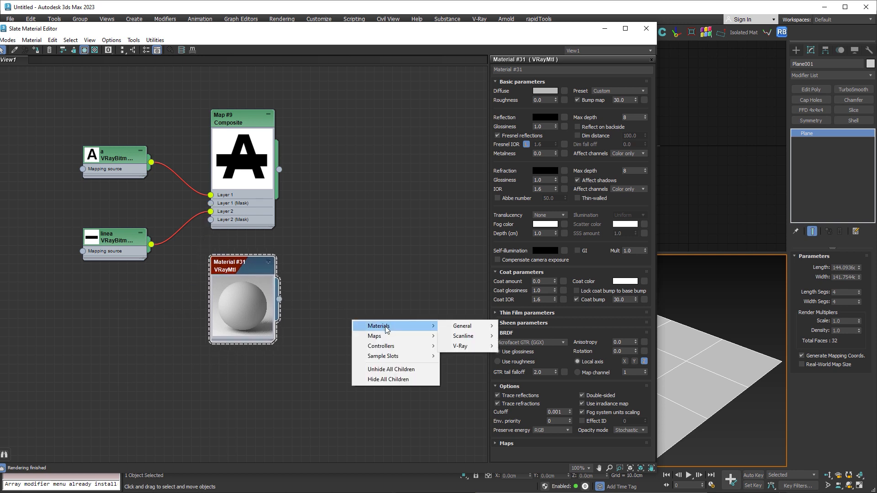
pyautogui.moveTo(464, 346)
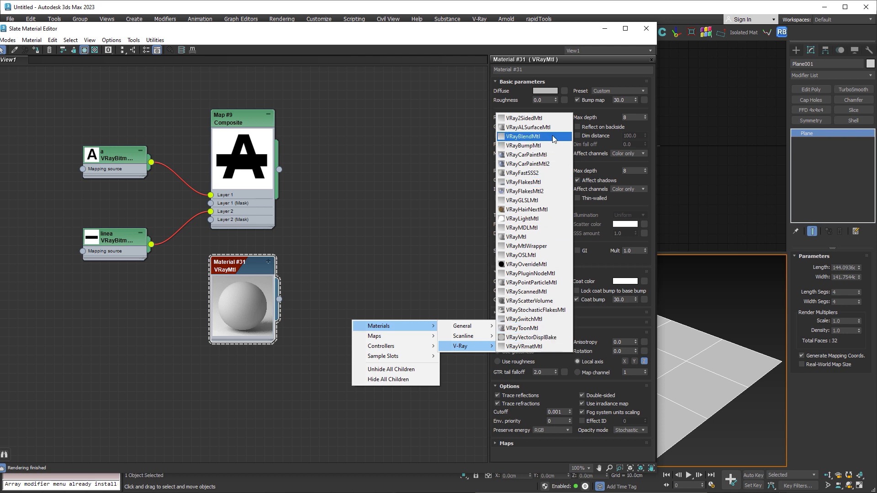
pyautogui.click(523, 136)
pyautogui.moveTo(354, 267); pyautogui.dragTo(358, 162, button='middle')
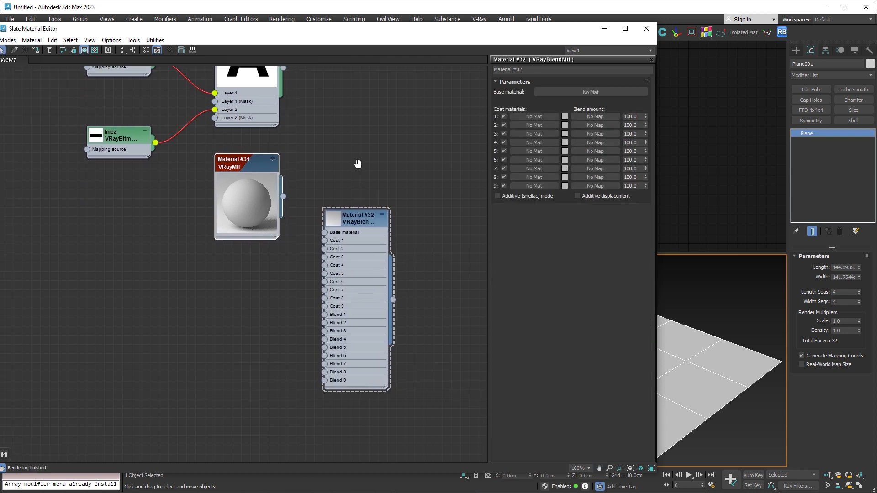
pyautogui.scroll(-1, 358, 162)
# - Duplicate the VRayMtl node below itself and set the original material's diffuse color to bright red
pyautogui.keyDown('shift'); pyautogui.moveTo(264, 163); pyautogui.dragTo(255, 269); pyautogui.keyUp('shift')
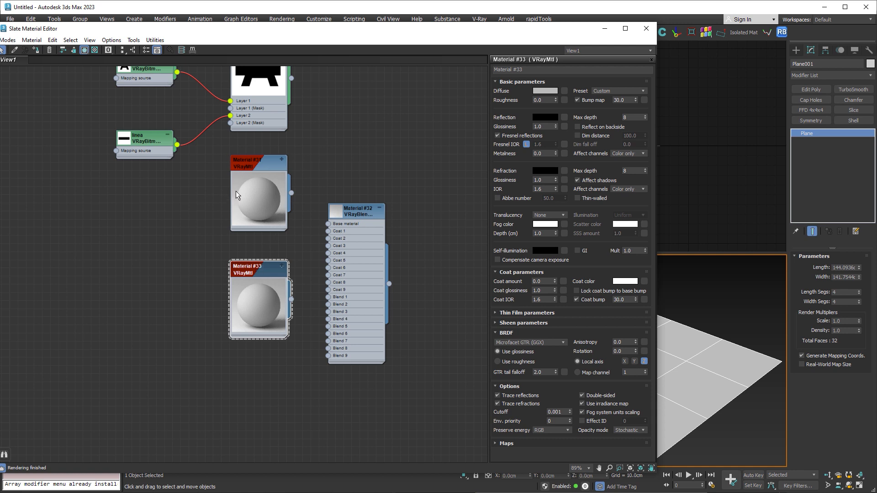
pyautogui.click(257, 165)
pyautogui.click(541, 93)
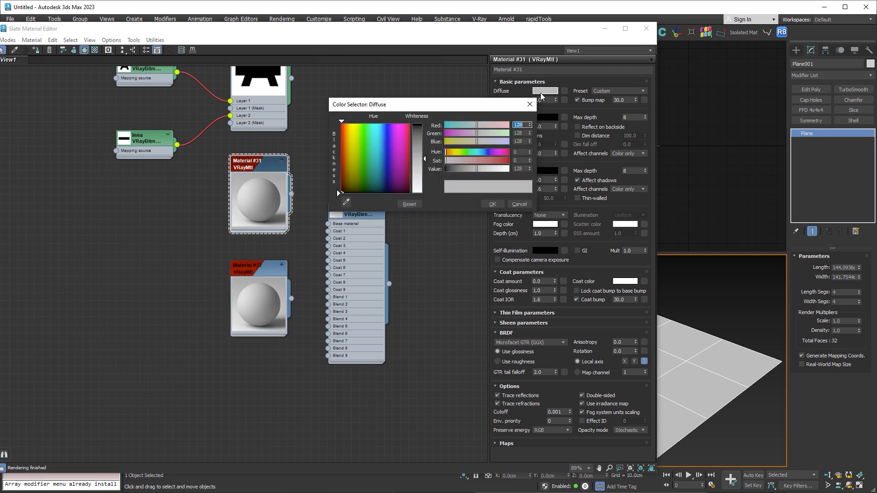
pyautogui.click(409, 125)
pyautogui.moveTo(423, 158); pyautogui.dragTo(422, 125)
pyautogui.click(489, 204)
# - Set the duplicated VRayMtl's diffuse color to bright green with hue 83, saturation 255 and value 255
pyautogui.click(256, 274)
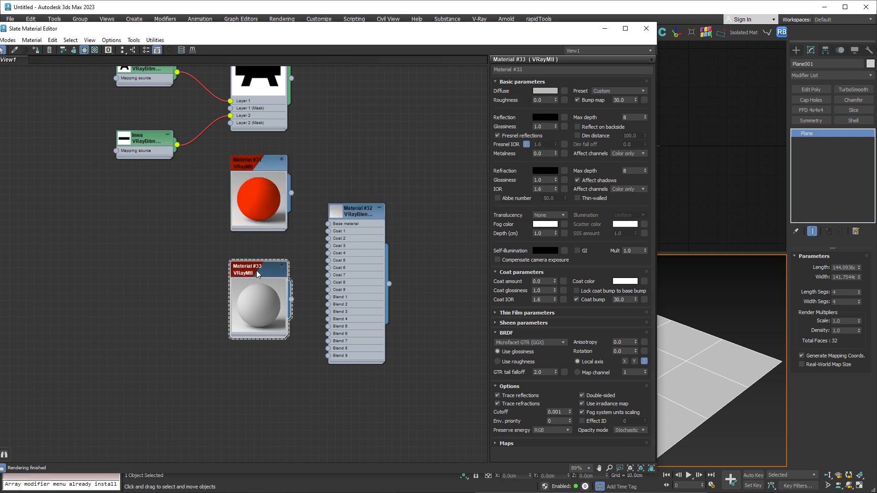
pyautogui.click(546, 90)
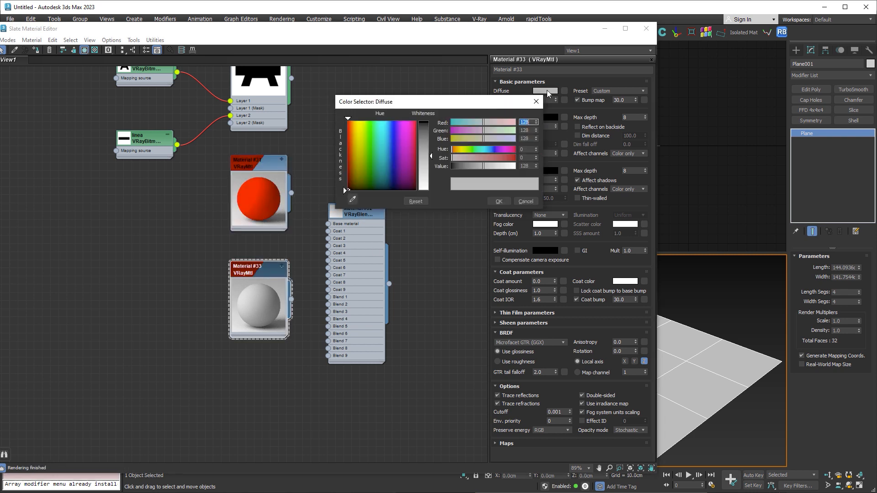
pyautogui.click(370, 122)
pyautogui.moveTo(421, 131); pyautogui.dragTo(422, 121)
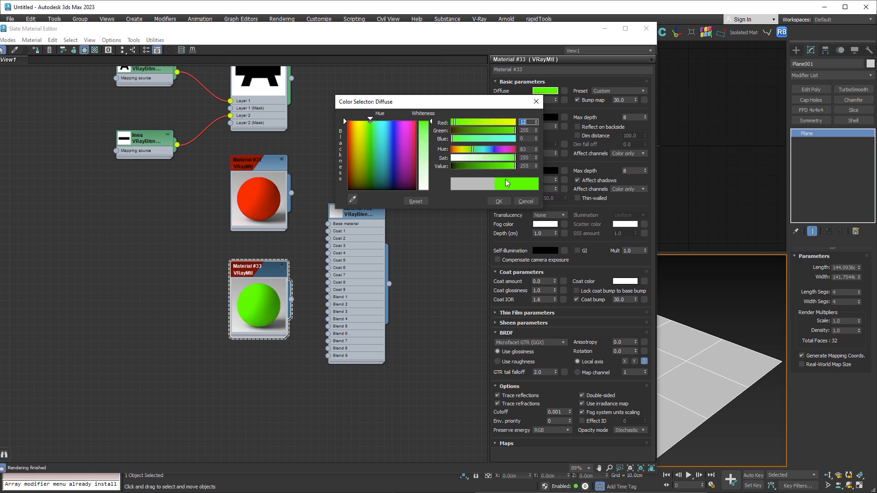
pyautogui.click(498, 201)
# - Duplicate the green material below itself and set the copy's diffuse color to blue
pyautogui.keyDown('shift'); pyautogui.moveTo(255, 271); pyautogui.dragTo(256, 377); pyautogui.keyUp('shift')
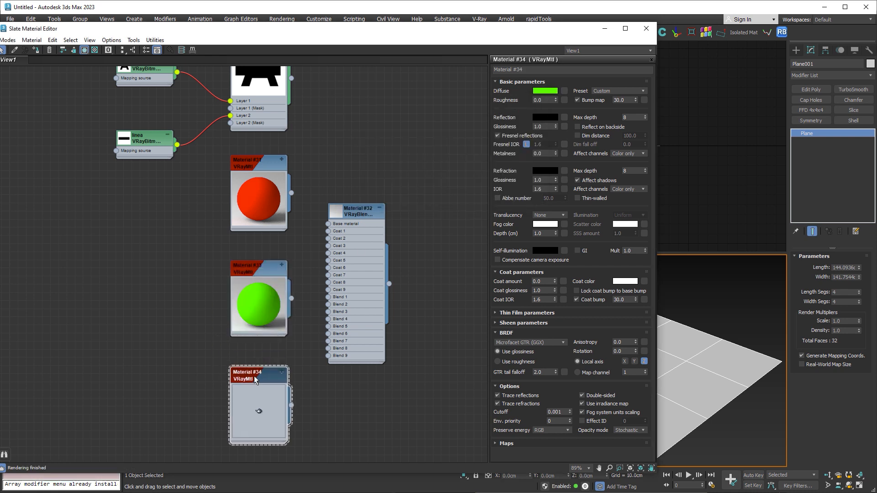
pyautogui.click(546, 91)
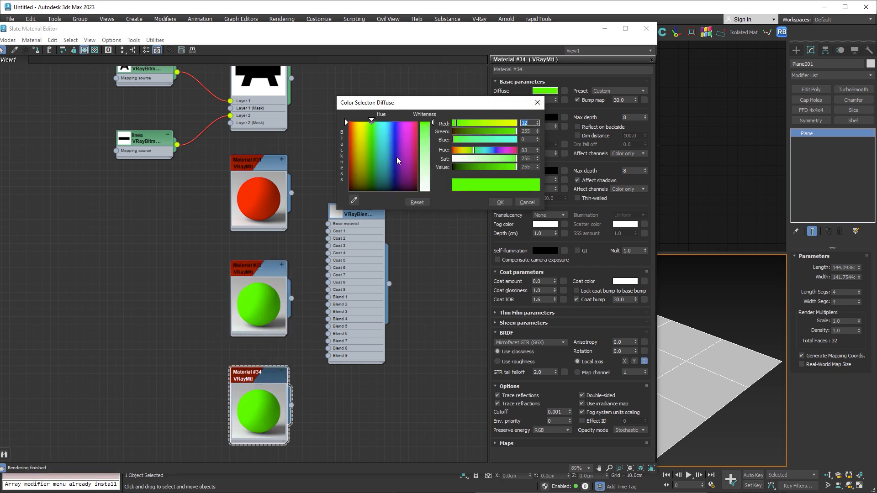
pyautogui.click(393, 128)
pyautogui.click(497, 201)
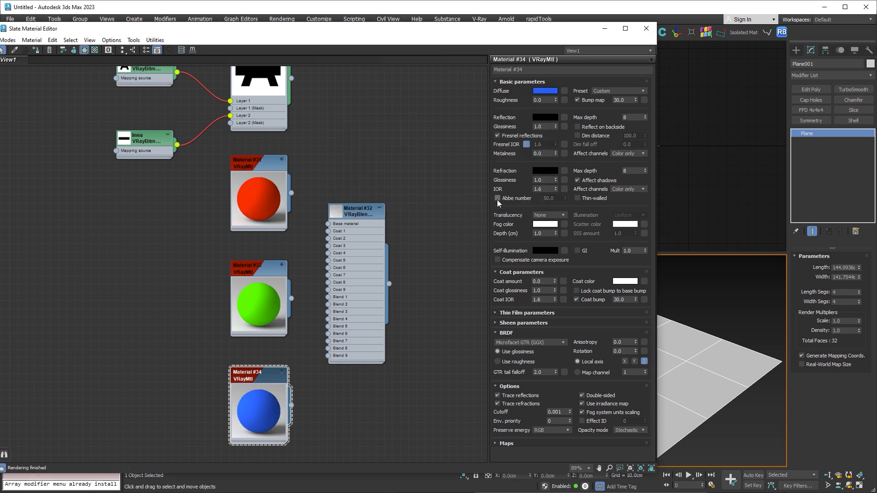
# - Enlarge the VRayBlendMtl node's preview and connect the red material to Base material and the green one to Coat 1
pyautogui.click(340, 219)
pyautogui.moveTo(338, 213); pyautogui.dragTo(369, 181)
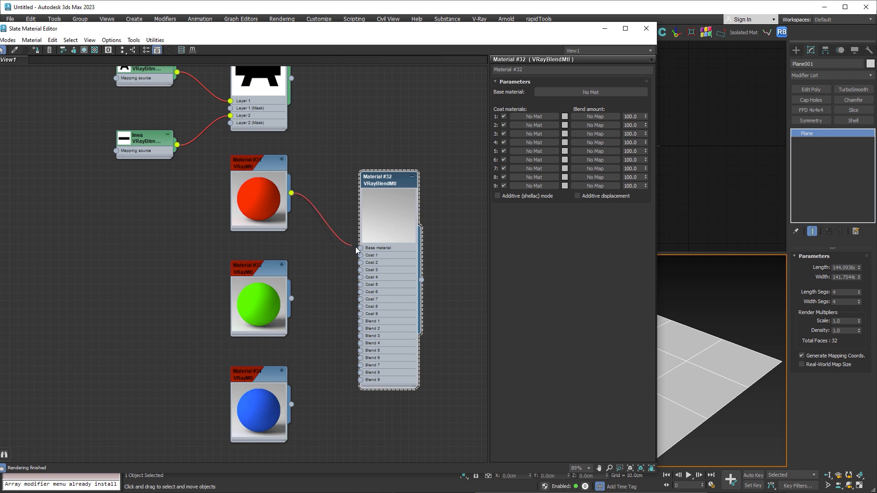
pyautogui.moveTo(355, 247); pyautogui.dragTo(361, 248)
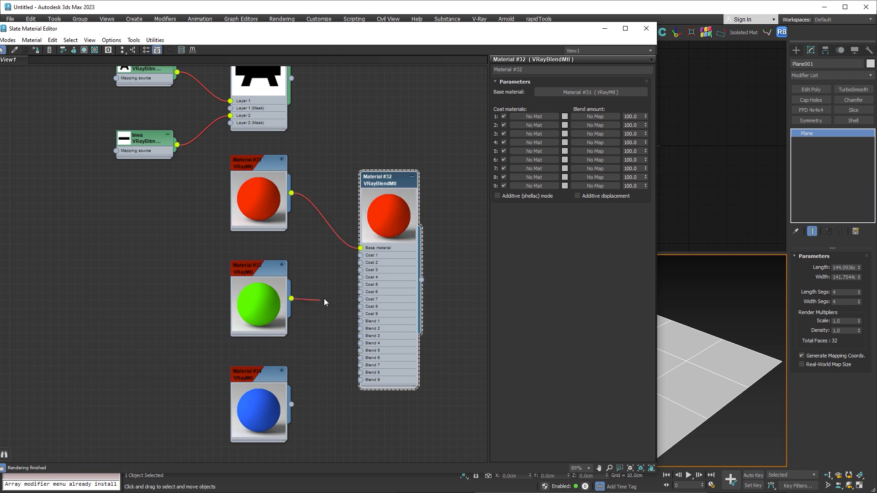
pyautogui.moveTo(353, 262); pyautogui.dragTo(373, 257)
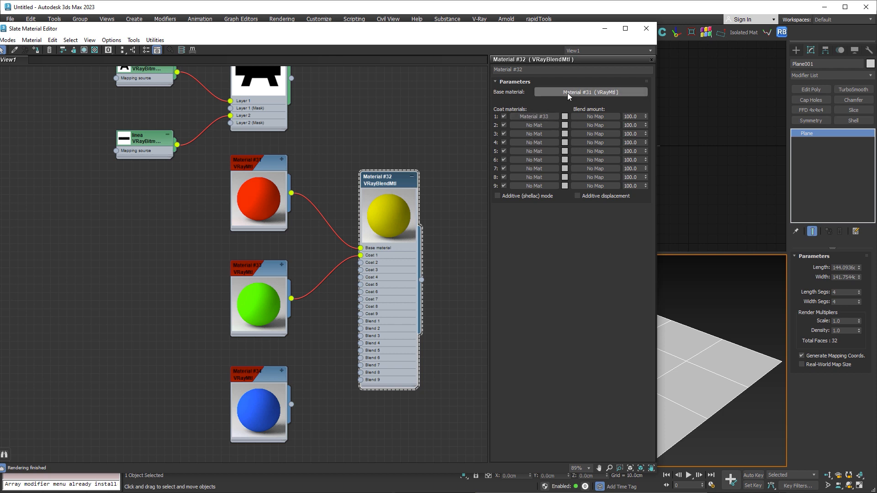
# - Rename the red material as Rojo
pyautogui.doubleClick(259, 165)
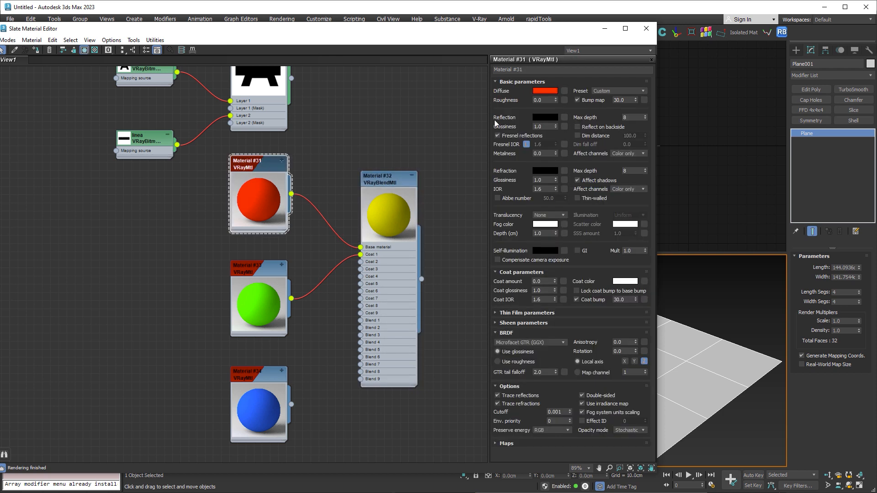
pyautogui.moveTo(525, 70); pyautogui.dragTo(479, 67)
pyautogui.write('Rojo')
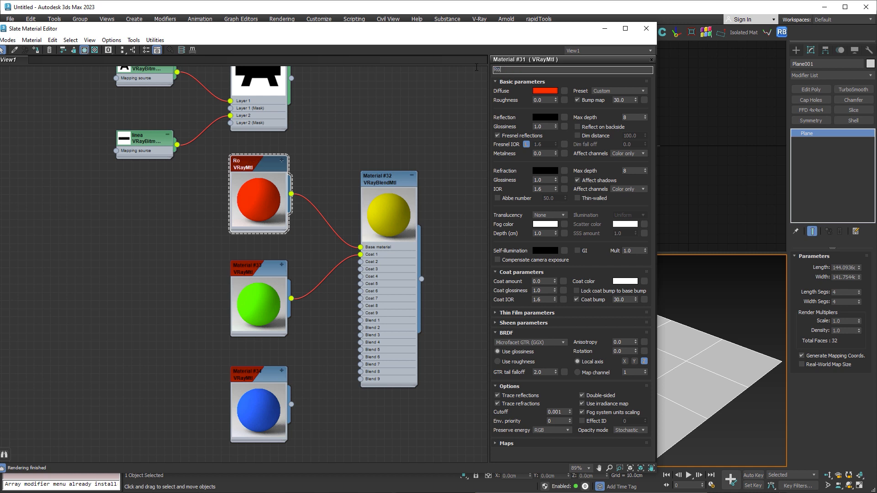
pyautogui.press('Return')
# - Rename the green material as Verde
pyautogui.doubleClick(256, 265)
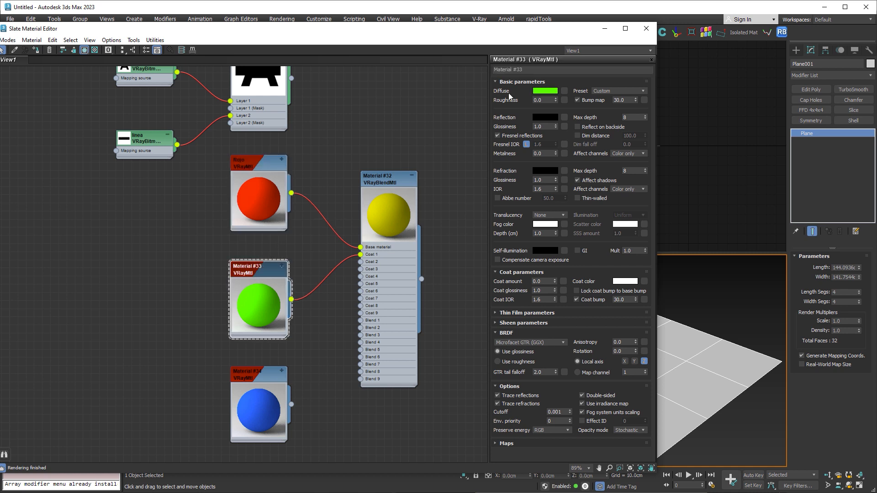
pyautogui.moveTo(523, 69); pyautogui.dragTo(477, 66)
pyautogui.write('Verde')
pyautogui.press('Return')
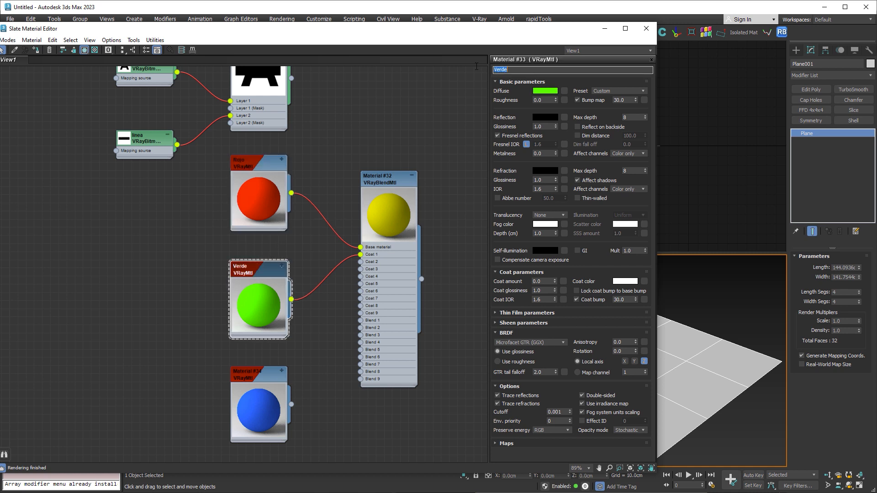
# - Rename the blue material as Azul
pyautogui.doubleClick(256, 371)
pyautogui.moveTo(526, 69); pyautogui.dragTo(481, 70)
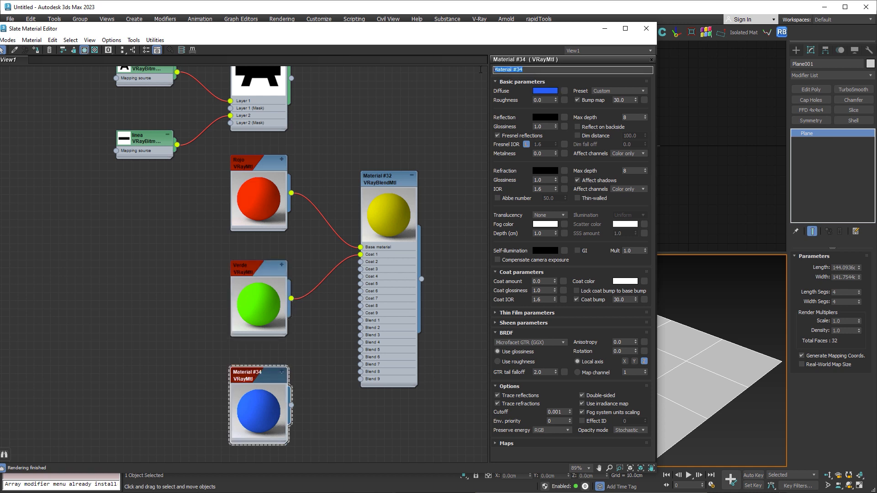
pyautogui.write('Azul')
pyautogui.press('Return')
# - Try a lighter blend color of value 215 for the blend material's Verde coat and restore its value to 128
pyautogui.doubleClick(379, 182)
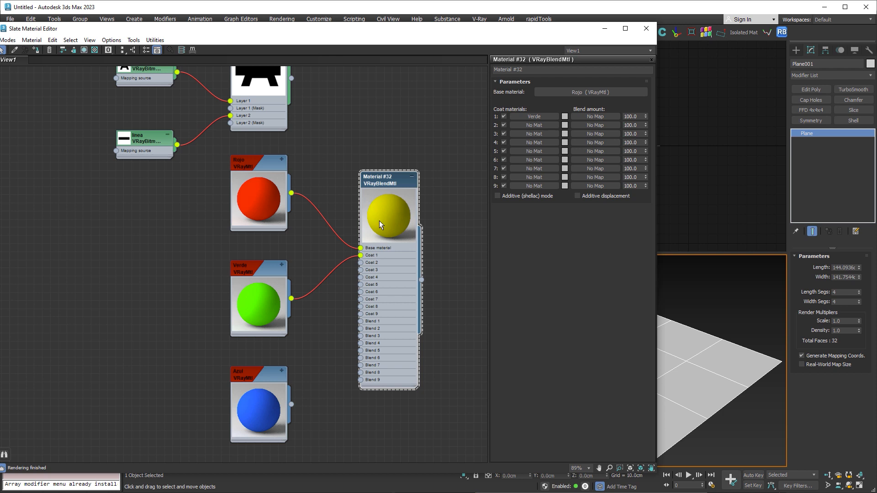
pyautogui.click(564, 119)
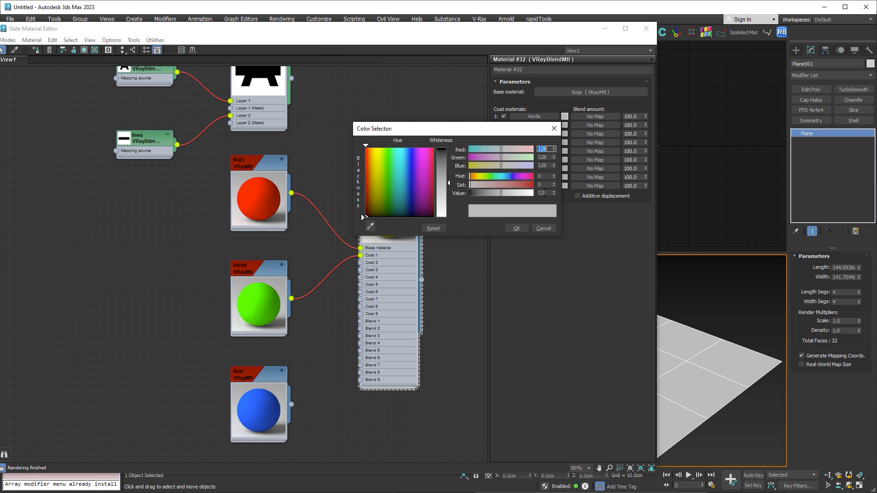
pyautogui.moveTo(478, 131); pyautogui.dragTo(570, 168)
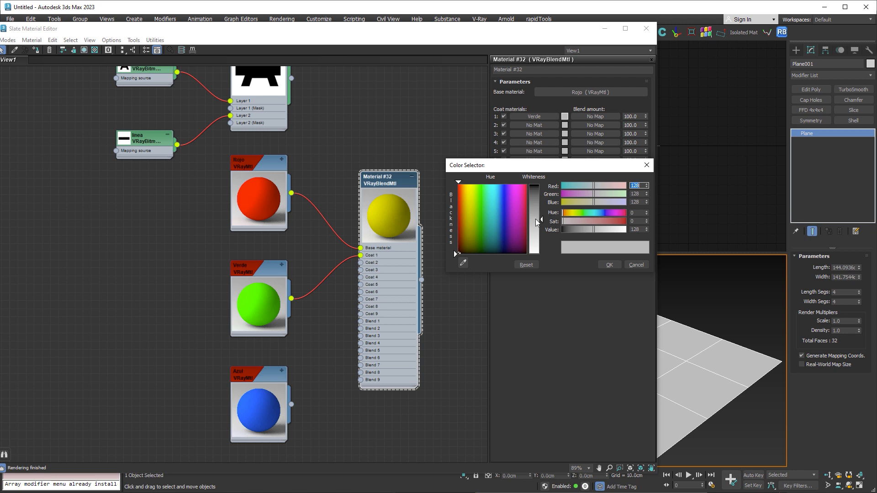
pyautogui.moveTo(541, 218); pyautogui.dragTo(541, 243)
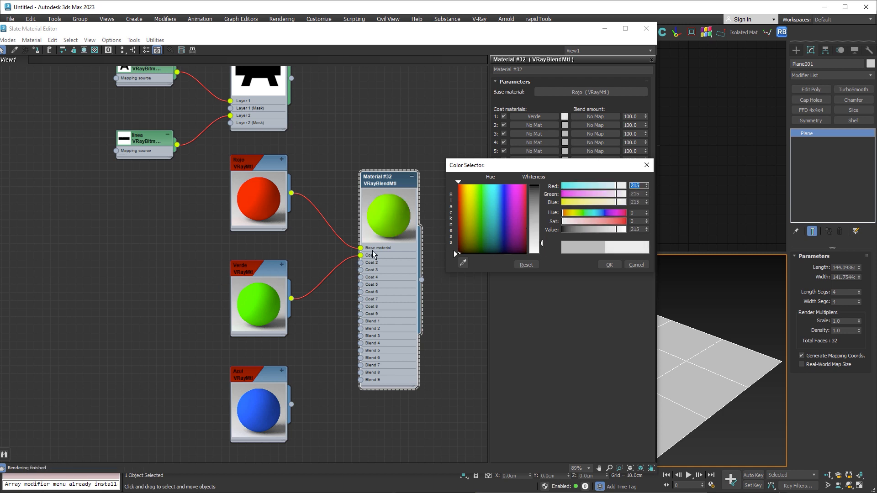
pyautogui.click(637, 229)
pyautogui.write('128')
pyautogui.press('Return')
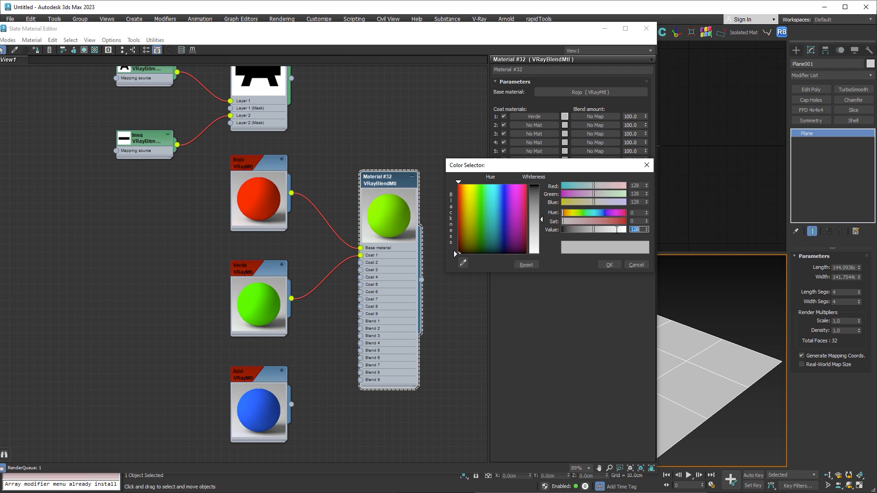
pyautogui.click(610, 265)
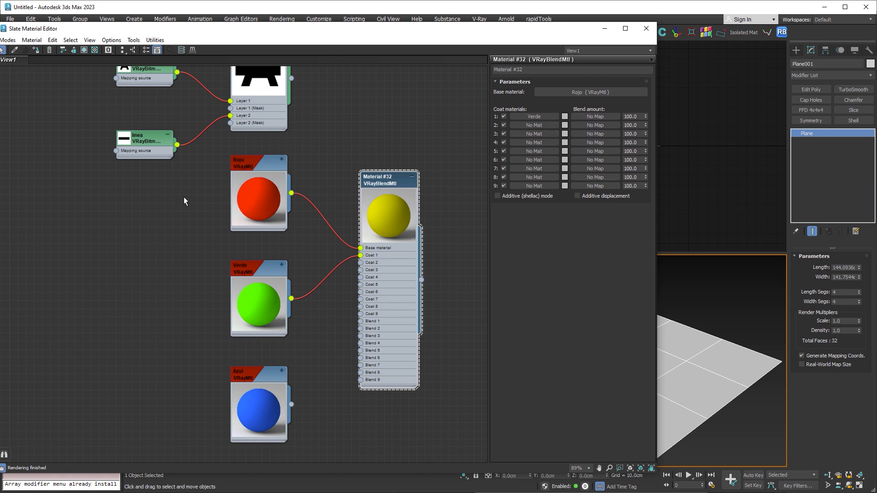
# - Delete the two wires connecting the a and linea bitmaps to the Composite map's layers
pyautogui.scroll(-1, 183, 196)
pyautogui.moveTo(183, 196); pyautogui.dragTo(186, 225, button='middle')
pyautogui.moveTo(211, 100); pyautogui.dragTo(204, 167)
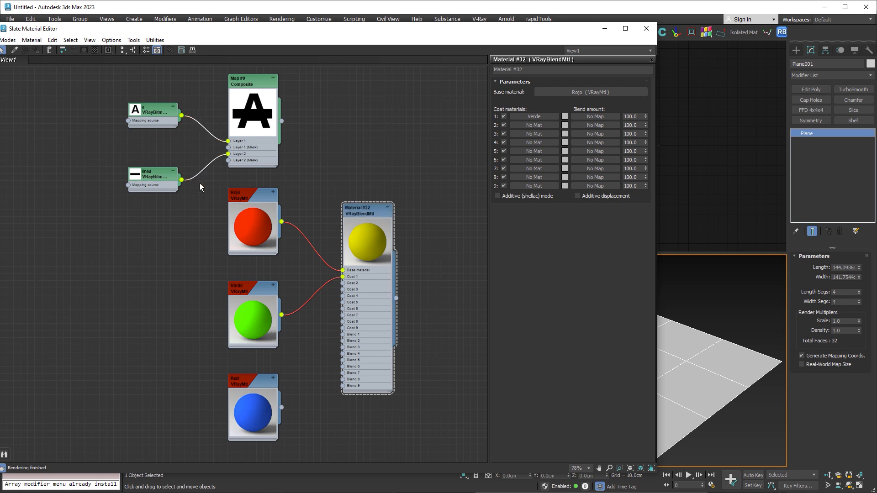
pyautogui.press('Delete')
# - Rearrange the nodes so the a and linea bitmaps sit below the Verde material and Azul sits lower down
pyautogui.moveTo(163, 113); pyautogui.dragTo(178, 305)
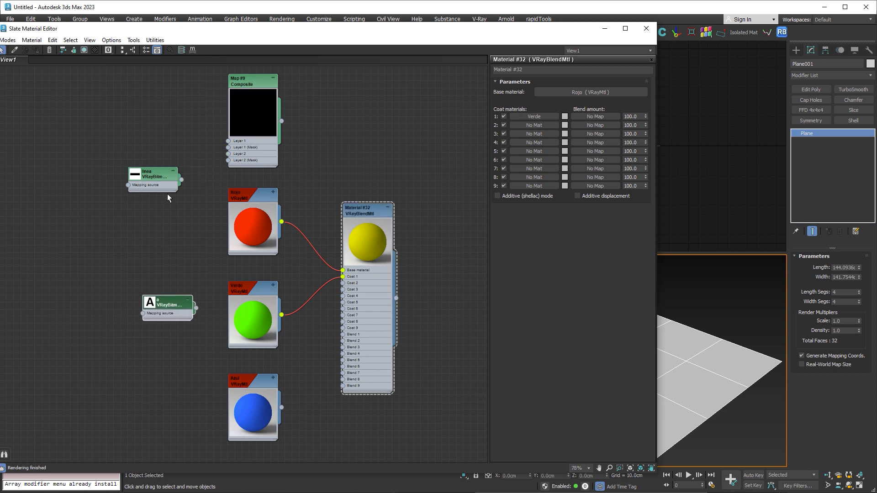
pyautogui.moveTo(153, 175); pyautogui.dragTo(154, 367)
pyautogui.moveTo(279, 329); pyautogui.dragTo(275, 241, button='middle')
pyautogui.moveTo(257, 290); pyautogui.dragTo(242, 391)
pyautogui.moveTo(169, 216); pyautogui.dragTo(283, 294)
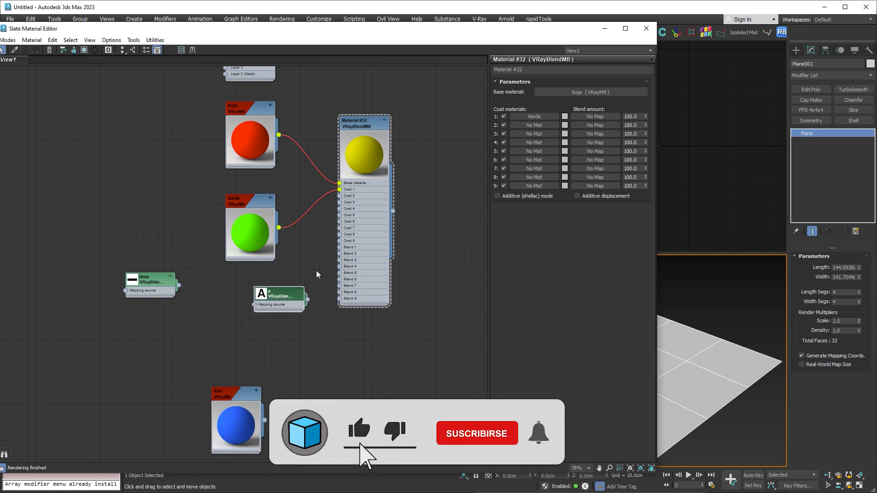
pyautogui.scroll(2, 320, 261)
pyautogui.moveTo(321, 257); pyautogui.dragTo(316, 297, button='middle')
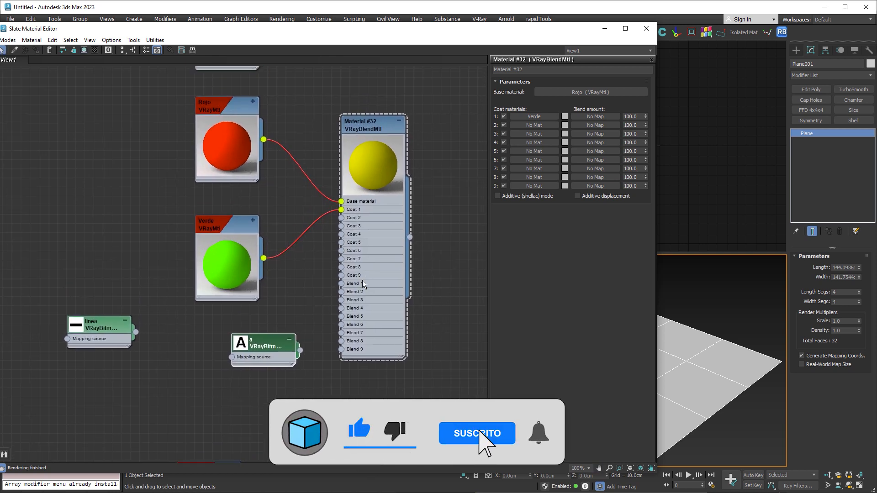
# - Assign the a bitmap as an instance to the first coat's blend amount map and enlarge the bitmap node's preview
pyautogui.moveTo(299, 350); pyautogui.dragTo(596, 117)
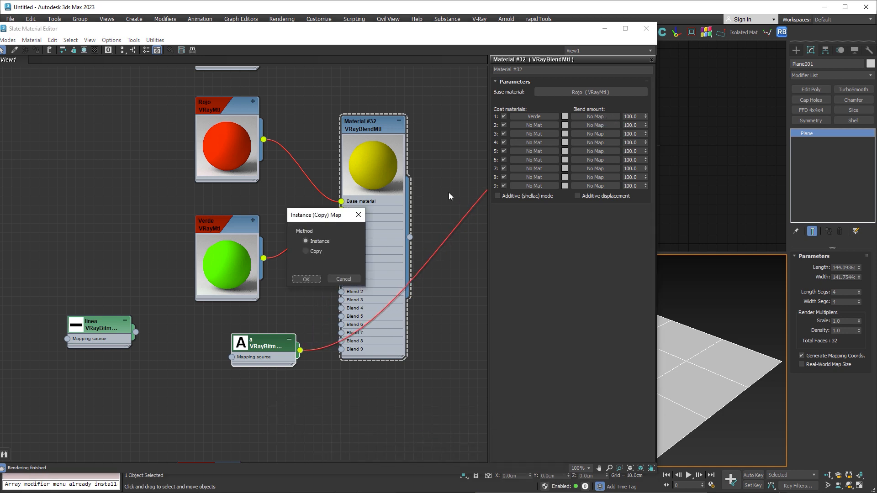
pyautogui.click(308, 278)
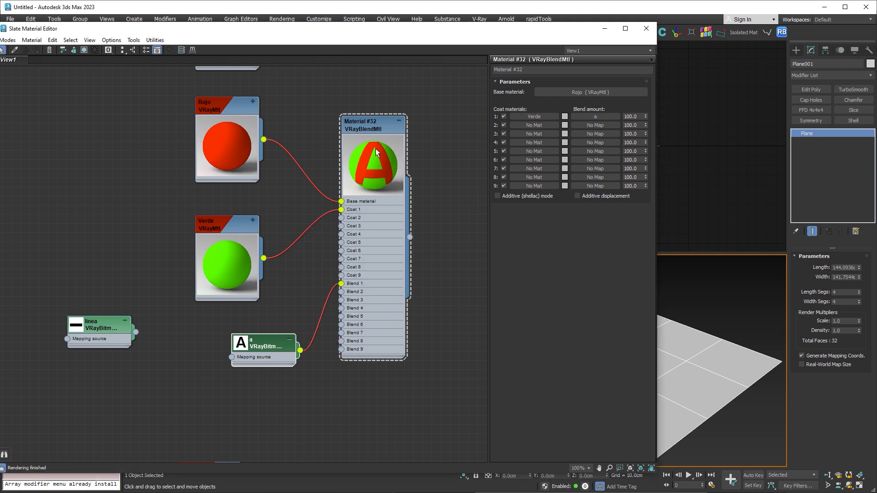
pyautogui.doubleClick(257, 345)
pyautogui.moveTo(258, 345); pyautogui.dragTo(258, 327)
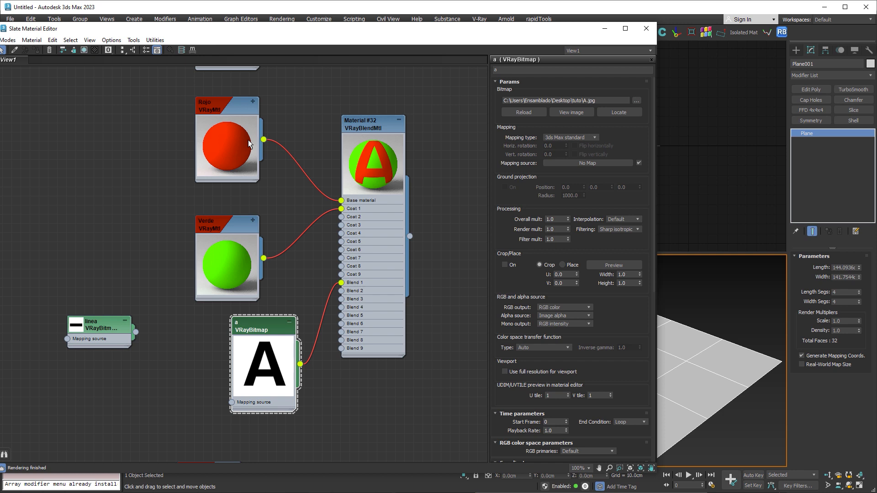
# - Try blend amounts of 50, 20 and 0 for the blend material's Verde coat and restore 100
pyautogui.doubleClick(369, 125)
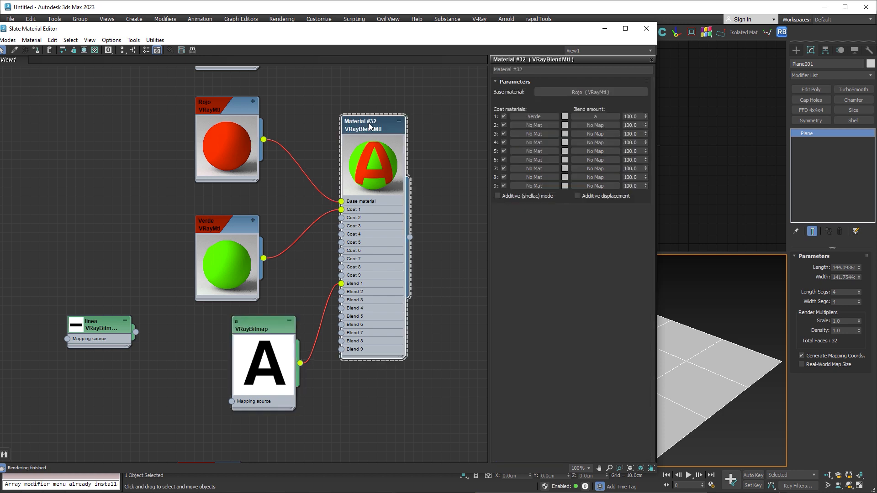
pyautogui.click(628, 116)
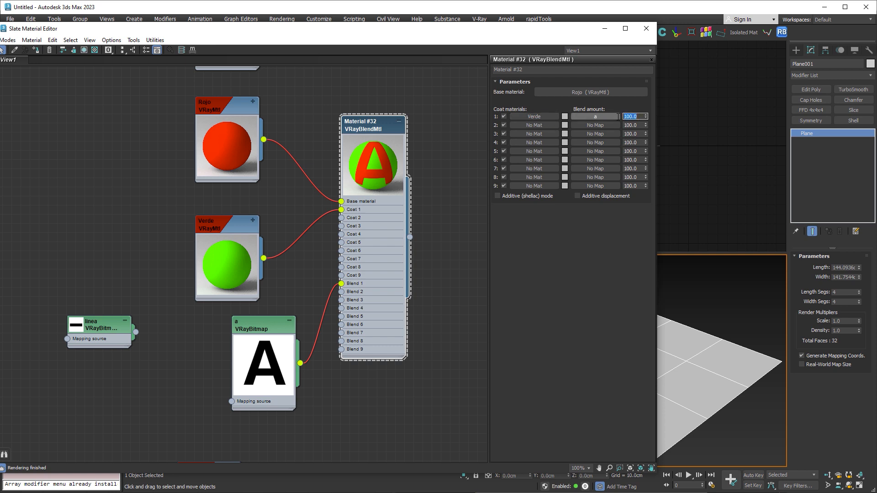
pyautogui.write('50')
pyautogui.press('Return')
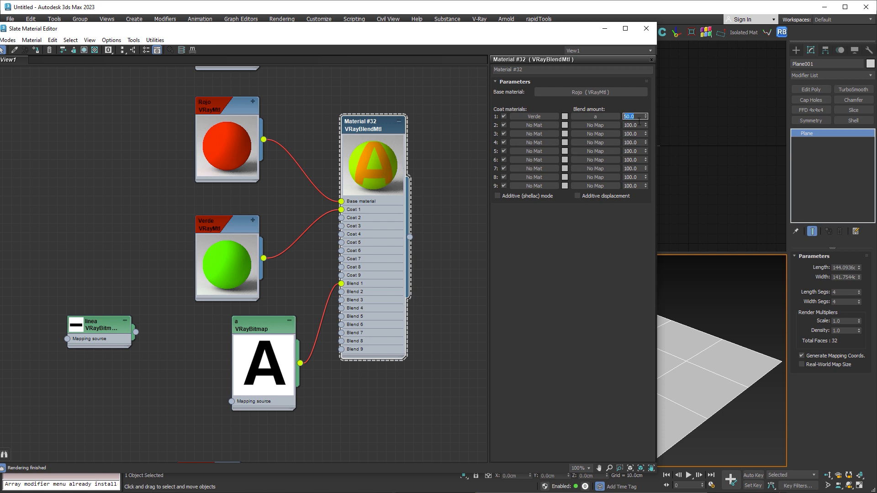
pyautogui.write('20')
pyautogui.press('Return')
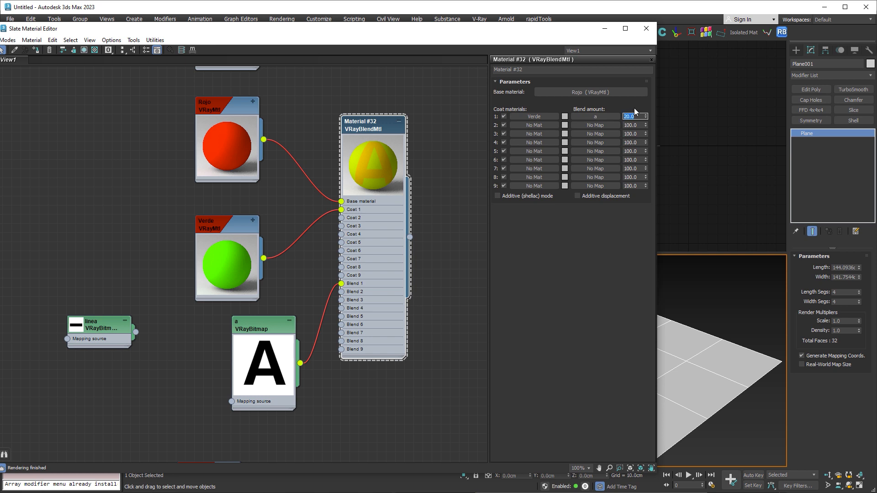
pyautogui.write('0')
pyautogui.press('Return')
pyautogui.write('100')
pyautogui.press('Return')
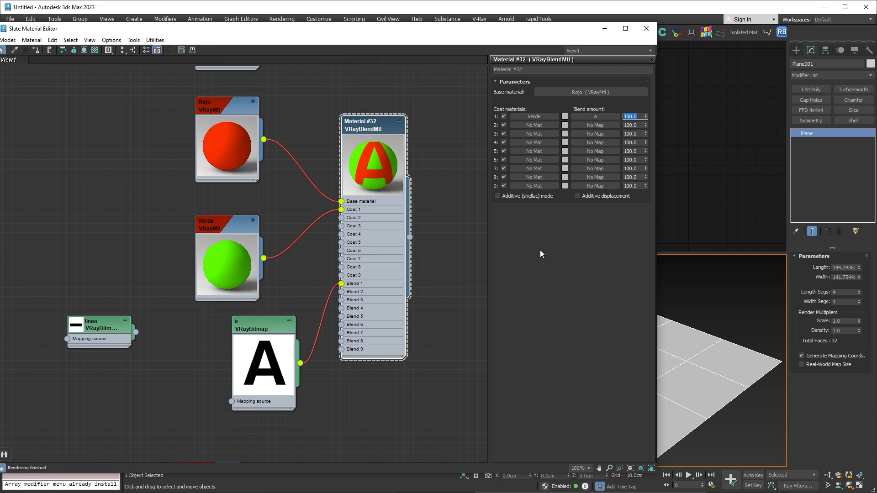
# - Move the a bitmap lower, place Azul directly below Verde and connect Azul to the blend material's Coat 2
pyautogui.moveTo(433, 293); pyautogui.dragTo(431, 224, button='middle')
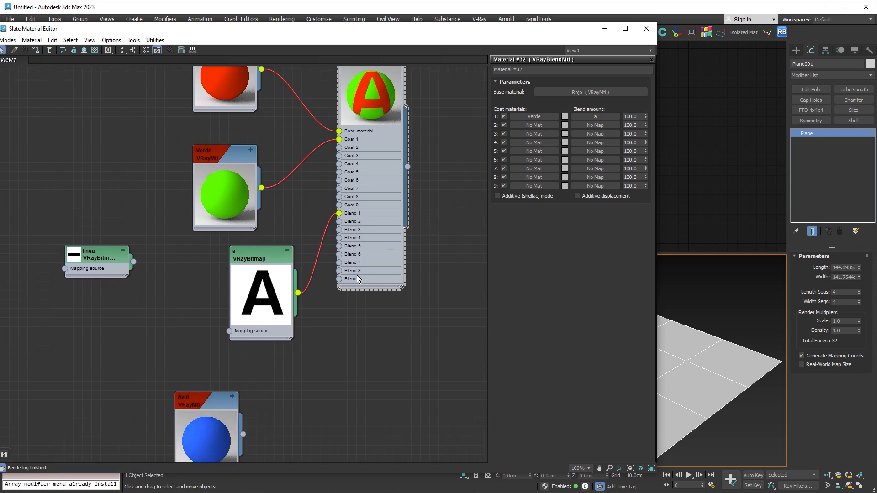
pyautogui.click(264, 254)
pyautogui.moveTo(264, 255); pyautogui.dragTo(301, 374)
pyautogui.moveTo(200, 401); pyautogui.dragTo(219, 256)
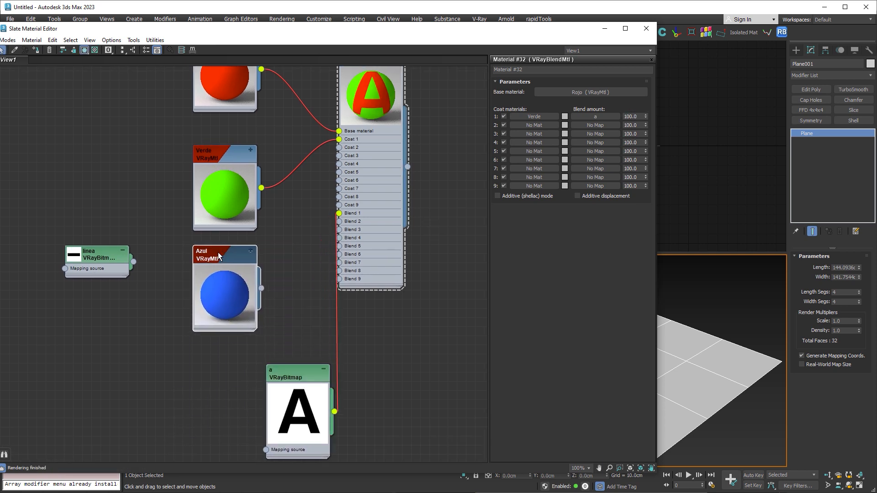
pyautogui.moveTo(261, 288); pyautogui.dragTo(339, 147)
pyautogui.moveTo(305, 126); pyautogui.dragTo(292, 159, button='middle')
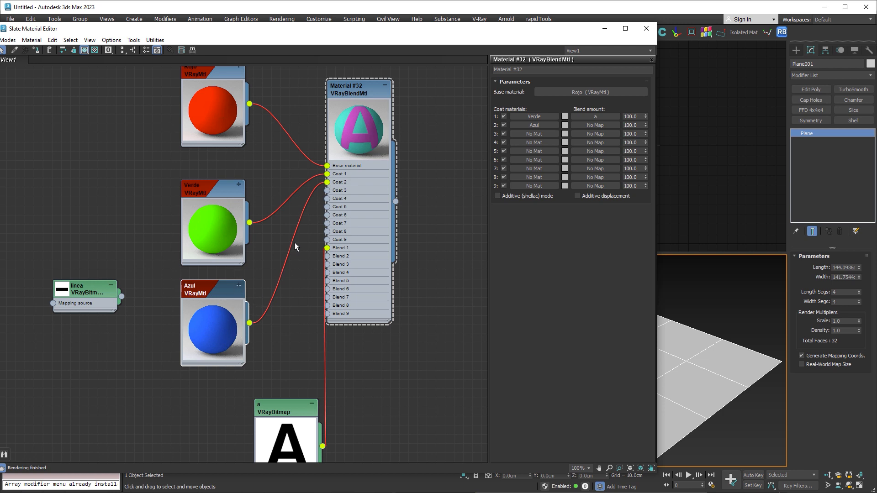
# - Place the linea bitmap node directly below the a bitmap and enlarge its preview
pyautogui.moveTo(98, 294); pyautogui.dragTo(207, 423)
pyautogui.moveTo(271, 369); pyautogui.dragTo(281, 277, button='middle')
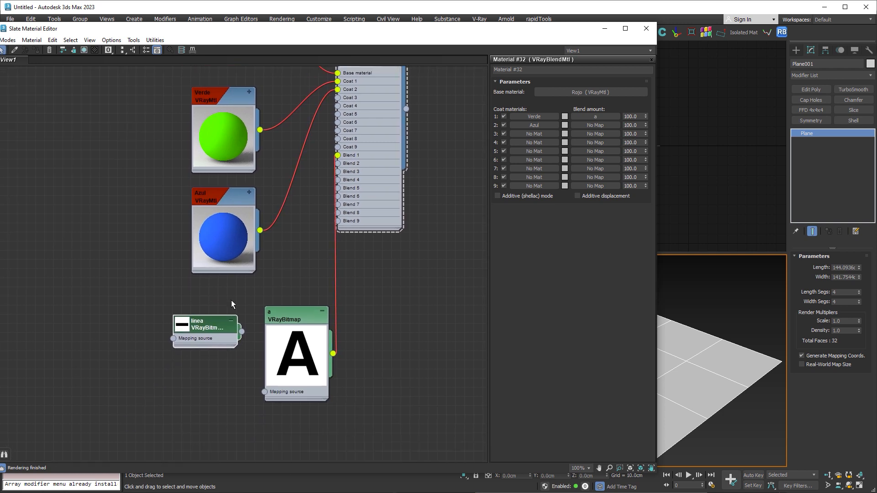
pyautogui.doubleClick(183, 327)
pyautogui.moveTo(223, 329); pyautogui.dragTo(304, 426)
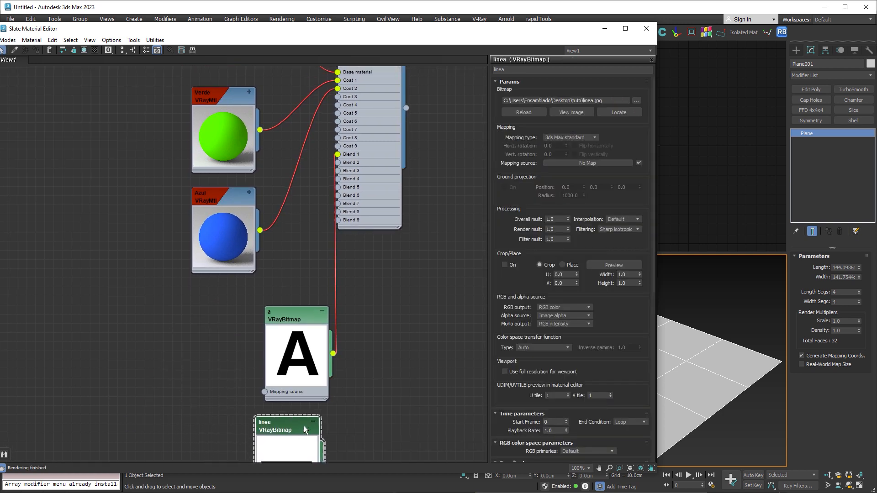
pyautogui.moveTo(297, 304); pyautogui.dragTo(298, 288)
pyautogui.moveTo(289, 427); pyautogui.dragTo(298, 391)
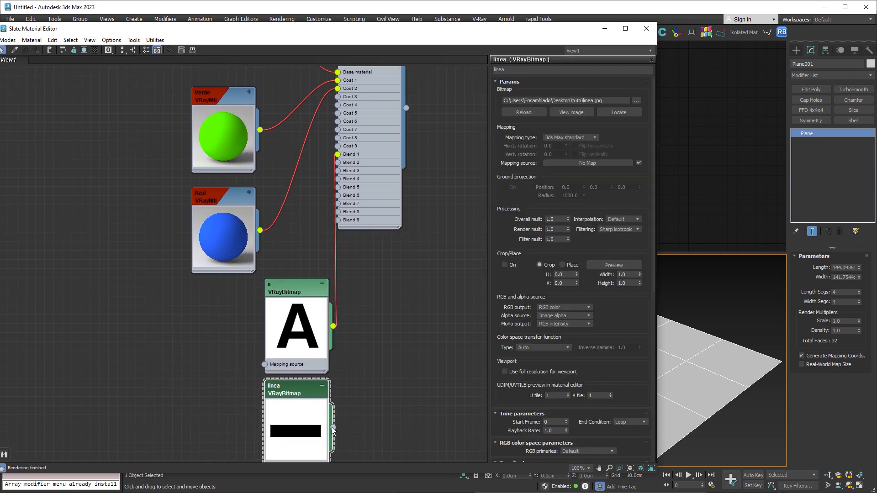
# - Connect the linea bitmap to Blend 2 and align both bitmaps and the blend material with the material column
pyautogui.moveTo(332, 432); pyautogui.dragTo(338, 163)
pyautogui.moveTo(292, 292); pyautogui.dragTo(229, 302)
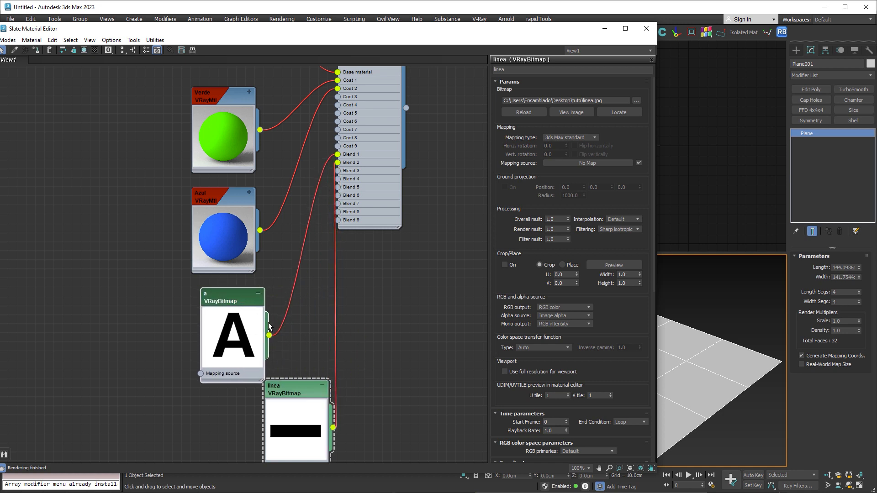
pyautogui.moveTo(285, 396); pyautogui.dragTo(235, 402)
pyautogui.moveTo(422, 105); pyautogui.dragTo(403, 252, button='middle')
pyautogui.moveTo(343, 122); pyautogui.dragTo(351, 286)
pyautogui.moveTo(405, 301); pyautogui.dragTo(402, 161, button='middle')
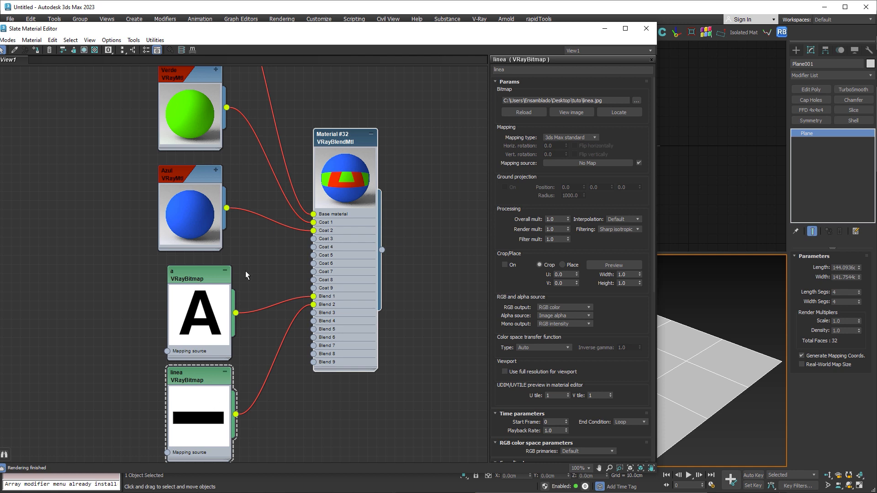
pyautogui.moveTo(253, 198); pyautogui.dragTo(245, 288, button='middle')
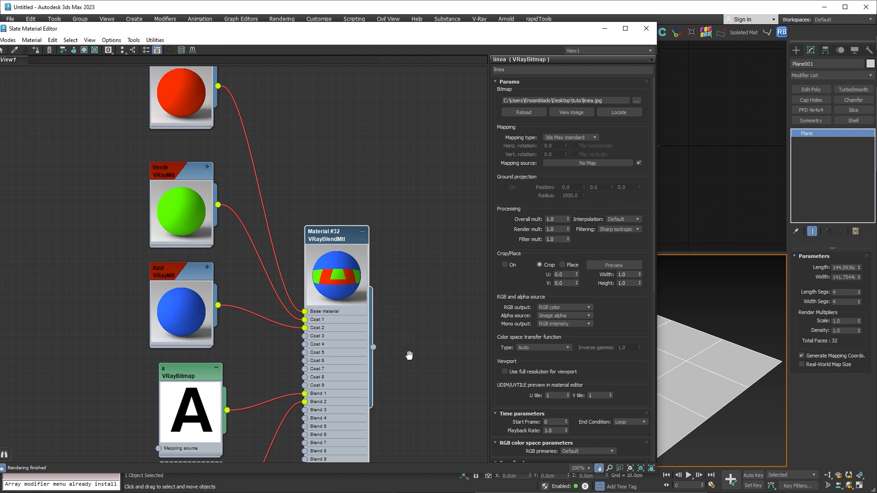
pyautogui.moveTo(407, 352); pyautogui.dragTo(412, 250, button='middle')
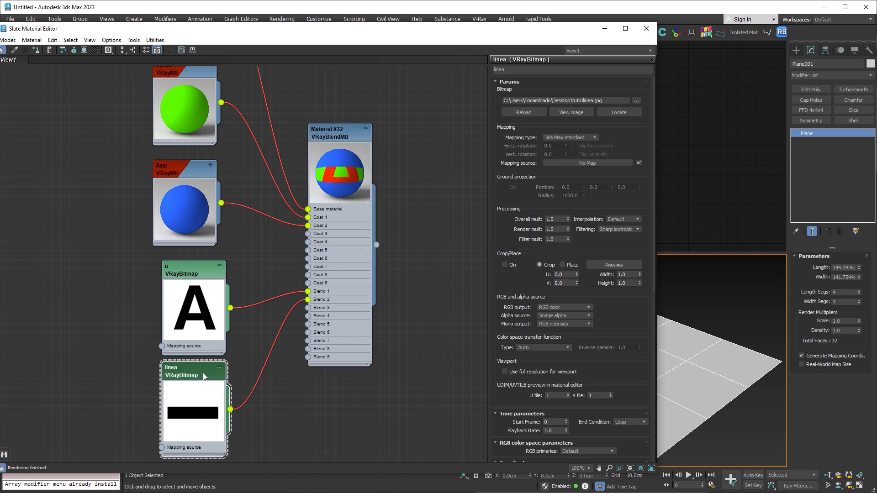
# - Invert the output of the linea bitmap and of the a bitmap
pyautogui.scroll(-2, 618, 331)
pyautogui.moveTo(623, 190); pyautogui.dragTo(623, 179)
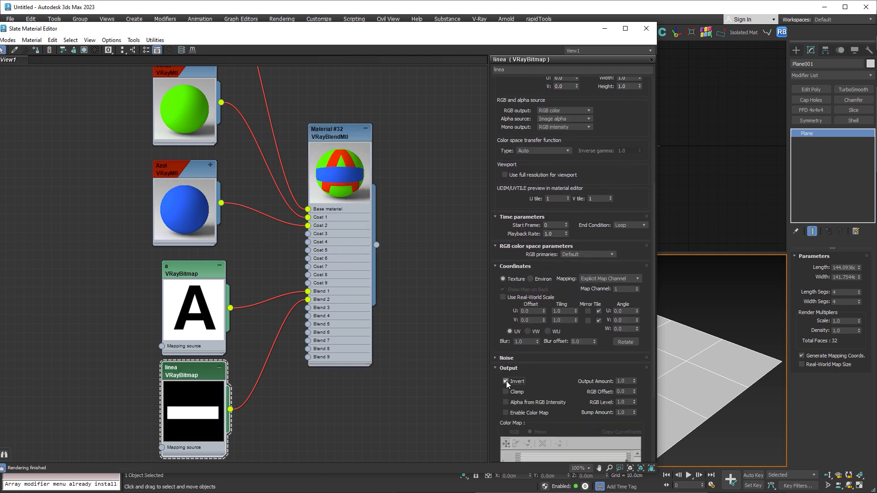
pyautogui.click(193, 271)
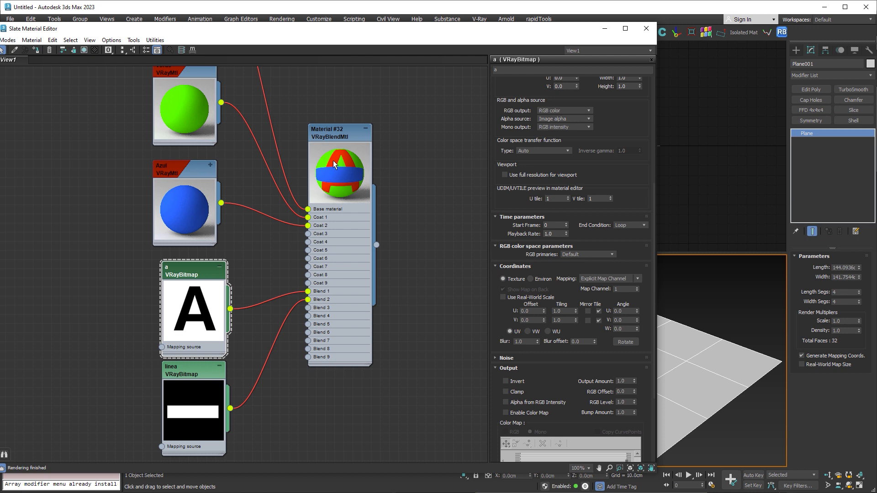
pyautogui.click(506, 382)
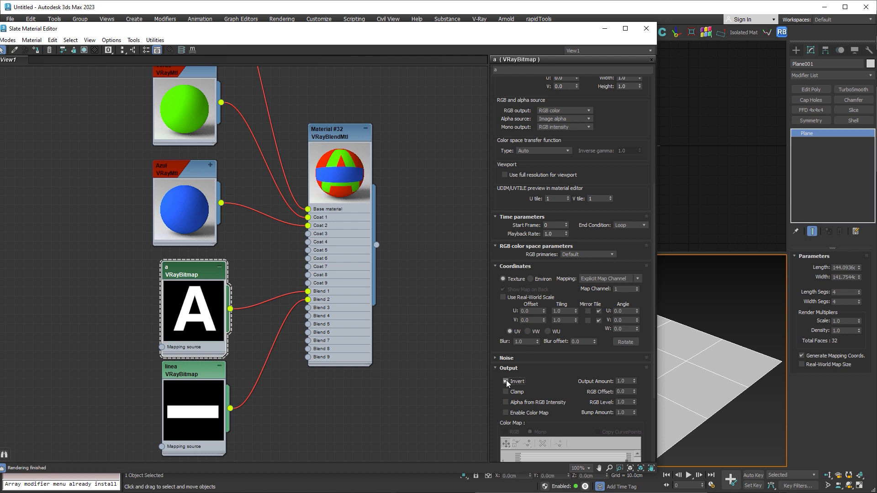
pyautogui.moveTo(418, 191); pyautogui.dragTo(408, 322, button='middle')
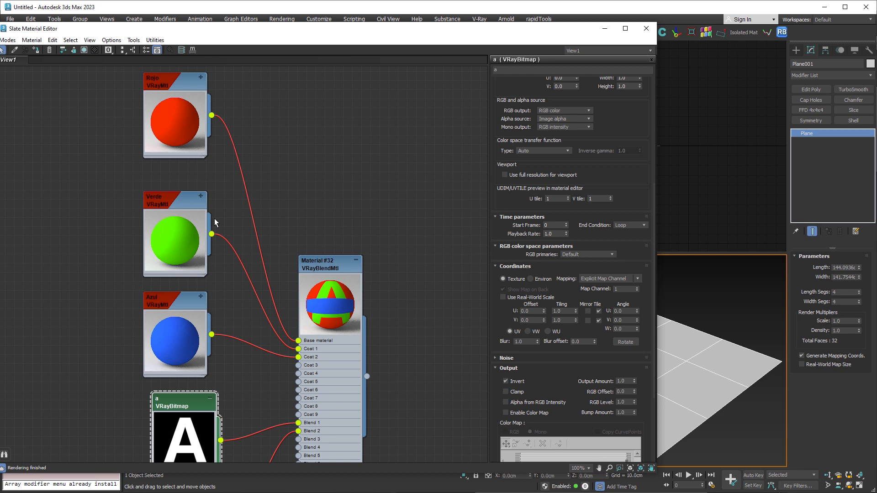
# - Set the Rojo material's reflection color to pure white, value 255
pyautogui.doubleClick(190, 121)
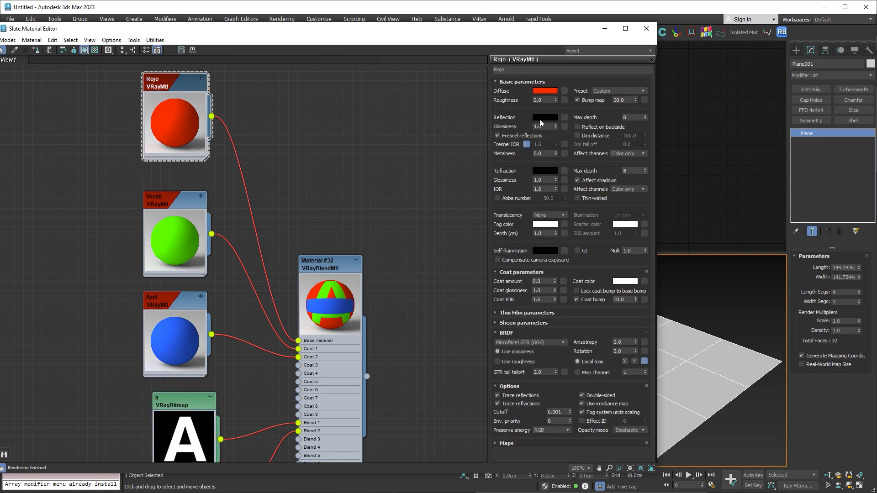
pyautogui.click(539, 120)
pyautogui.moveTo(420, 196); pyautogui.dragTo(419, 220)
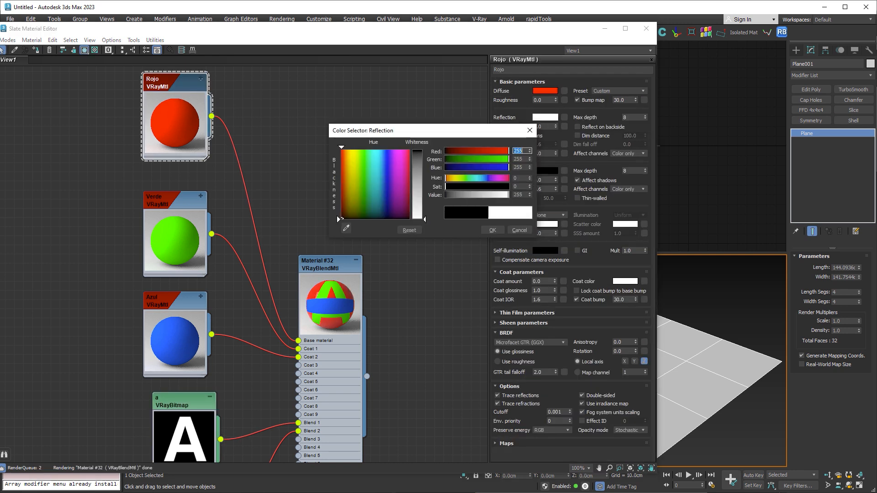
pyautogui.click(490, 229)
# - Set the Verde material's reflection color to white and its reflection glossiness to 0.6
pyautogui.doubleClick(177, 203)
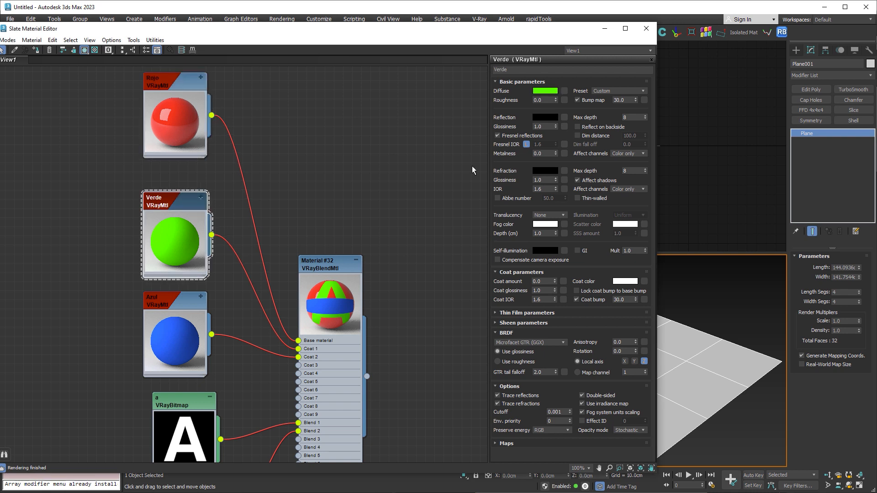
pyautogui.click(544, 119)
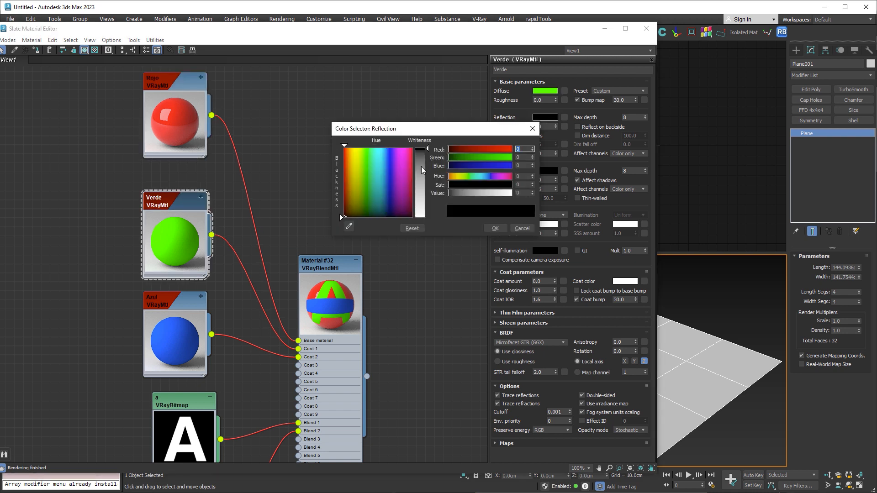
pyautogui.moveTo(422, 170); pyautogui.dragTo(422, 215)
pyautogui.click(495, 228)
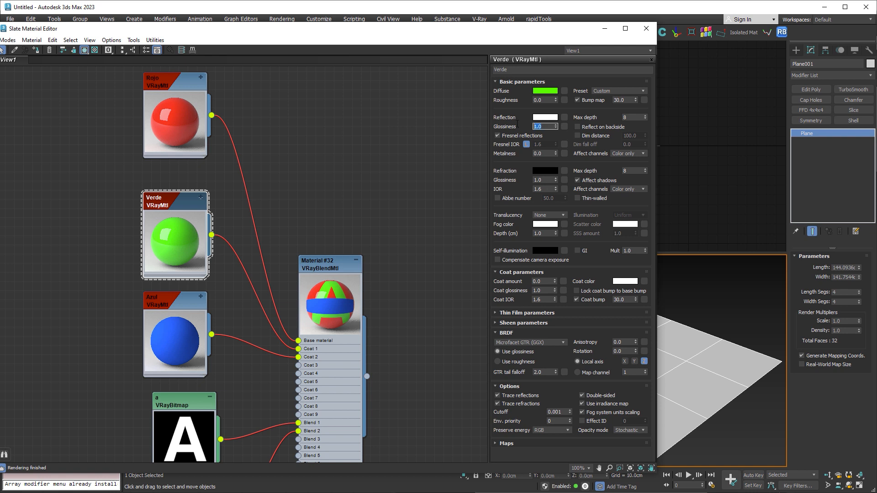
pyautogui.write('0.6')
pyautogui.press('Return')
pyautogui.click(518, 127)
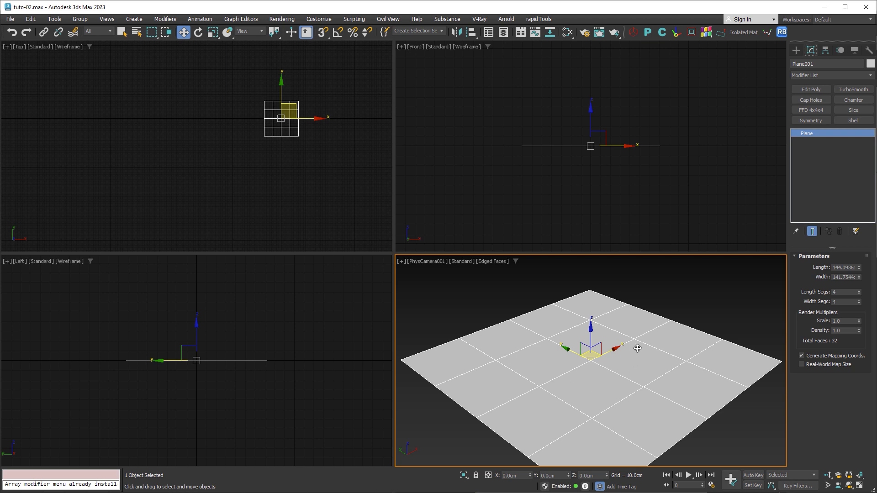
# - Add a VertexPaint modifier to the plane and move its floating toolbox clear of the viewport edge
pyautogui.click(870, 76)
pyautogui.scroll(-15, 845, 363)
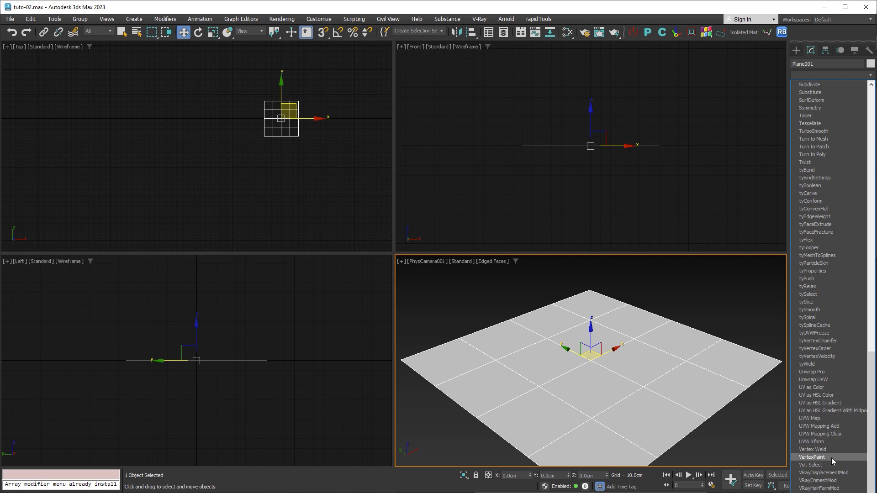
pyautogui.click(817, 457)
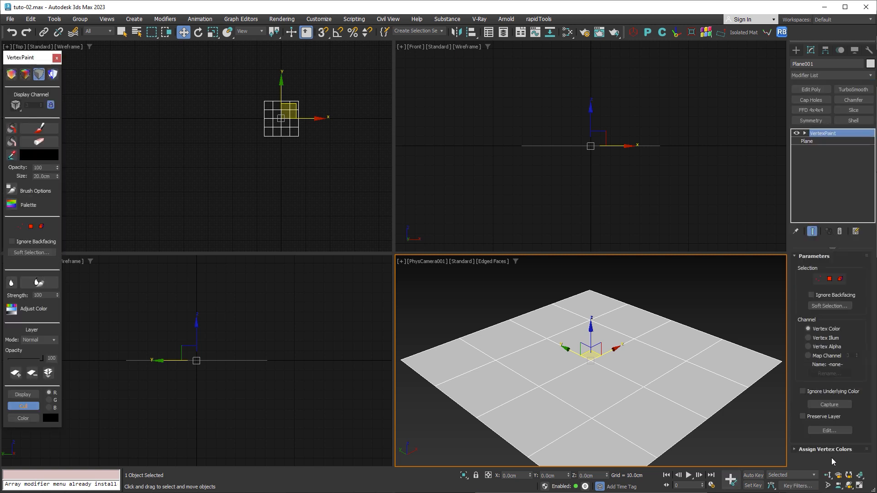
pyautogui.moveTo(28, 60); pyautogui.dragTo(166, 69)
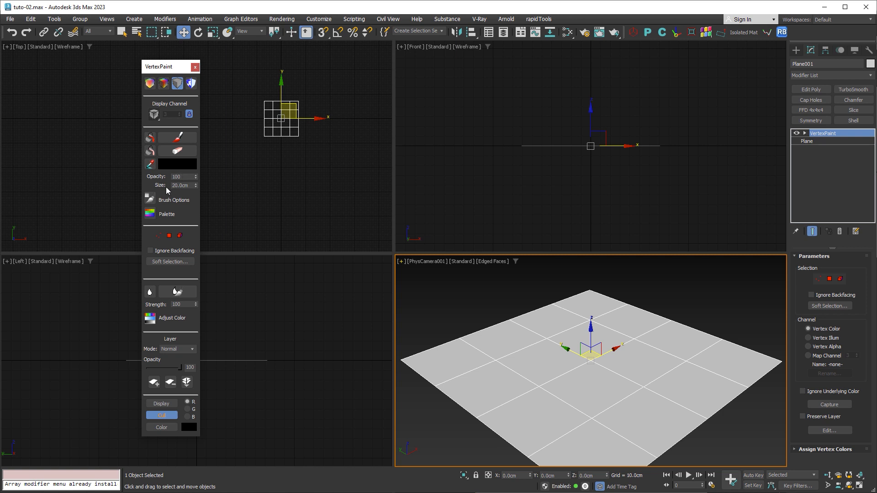
# - Paint black vertex color over the middle of the plane with a 20 cm brush
pyautogui.click(177, 137)
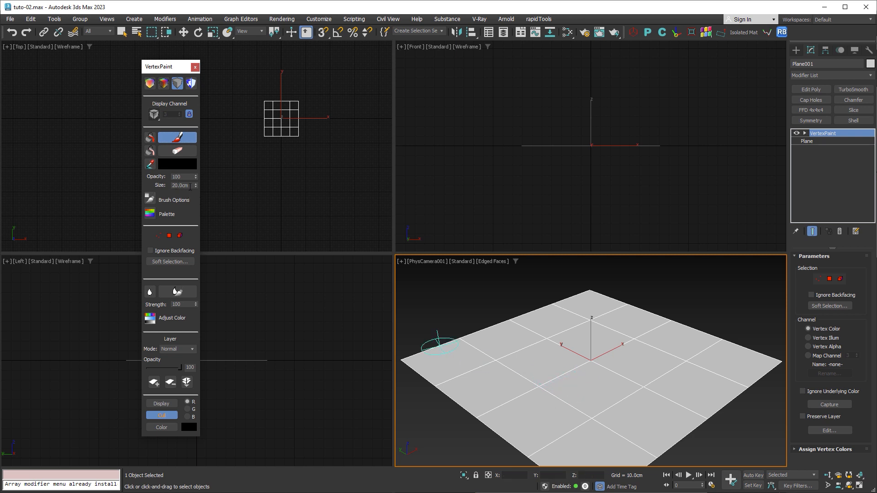
pyautogui.moveTo(190, 186); pyautogui.dragTo(171, 185)
pyautogui.press('Return')
pyautogui.write('20')
pyautogui.moveTo(494, 358)
pyautogui.mouseDown()
pyautogui.moveTo(514, 365)
pyautogui.moveTo(534, 392)
pyautogui.moveTo(565, 379)
pyautogui.moveTo(613, 421)
pyautogui.moveTo(701, 369)
pyautogui.moveTo(589, 317)
pyautogui.moveTo(510, 353)
pyautogui.moveTo(561, 391)
pyautogui.moveTo(551, 385)
pyautogui.moveTo(550, 397)
pyautogui.moveTo(587, 415)
pyautogui.mouseUp()
pyautogui.click(615, 386)
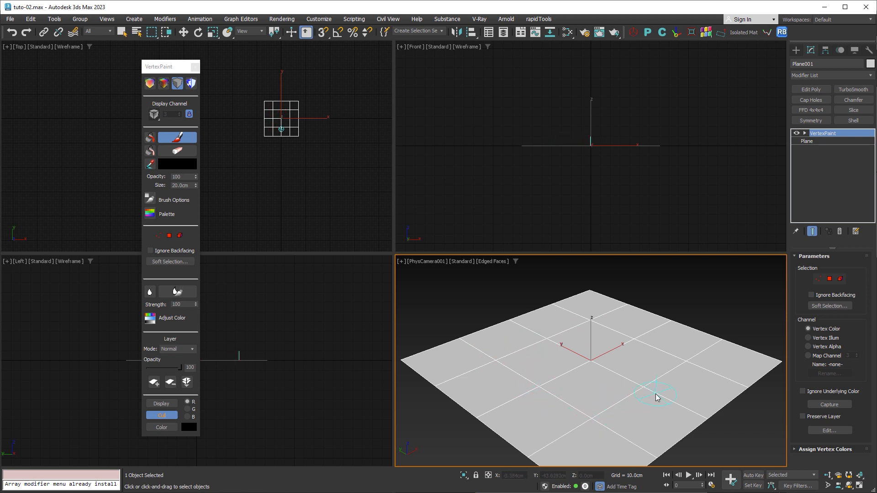
# - Display the plane's vertex colors, first unshaded and then shaded, and paint further black strokes across it
pyautogui.click(164, 86)
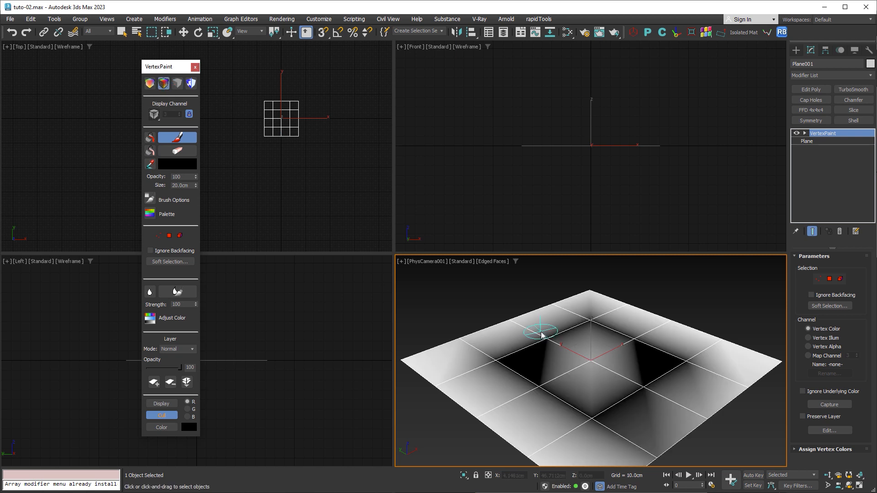
pyautogui.click(151, 87)
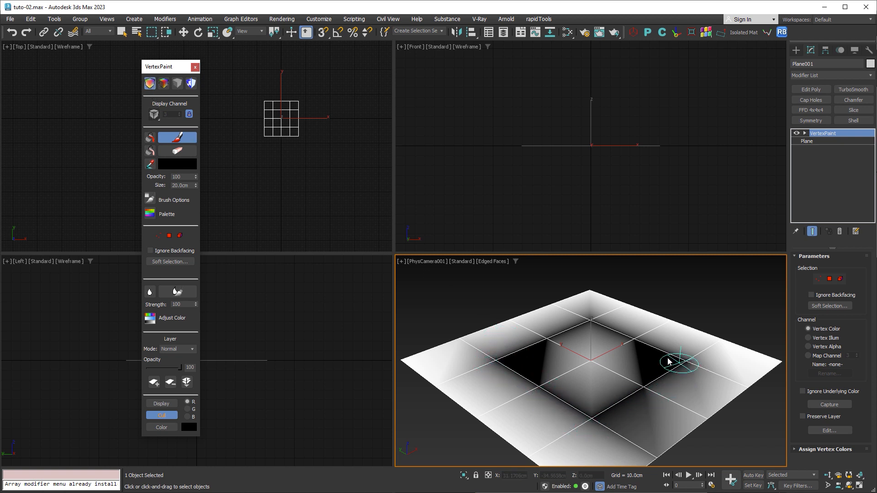
pyautogui.moveTo(489, 357)
pyautogui.mouseDown()
pyautogui.moveTo(455, 385)
pyautogui.moveTo(568, 452)
pyautogui.moveTo(636, 442)
pyautogui.moveTo(708, 377)
pyautogui.moveTo(697, 342)
pyautogui.mouseUp()
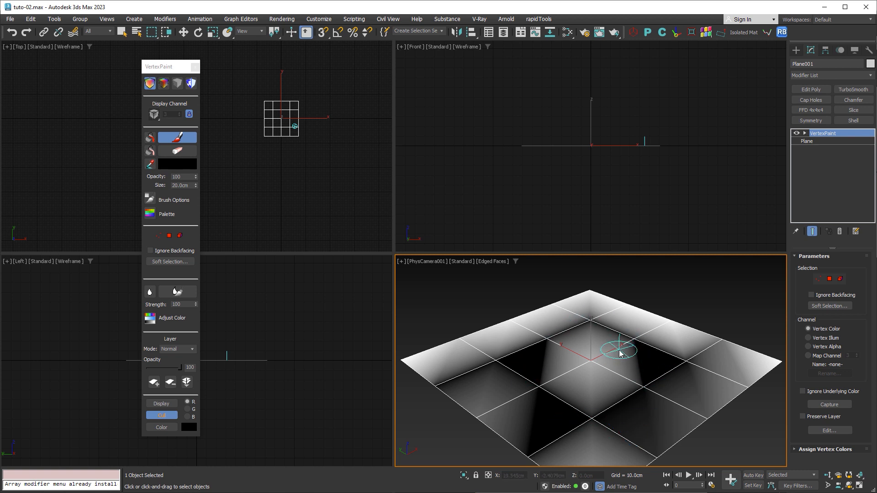
# - Remove the VertexPaint modifier from the plane and convert the plane to an Editable Poly
pyautogui.click(839, 231)
pyautogui.rightClick(650, 338)
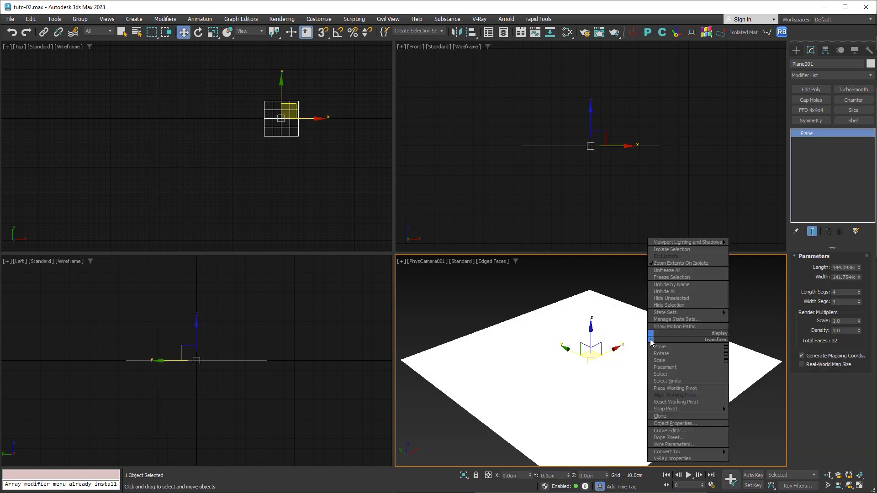
pyautogui.moveTo(693, 452)
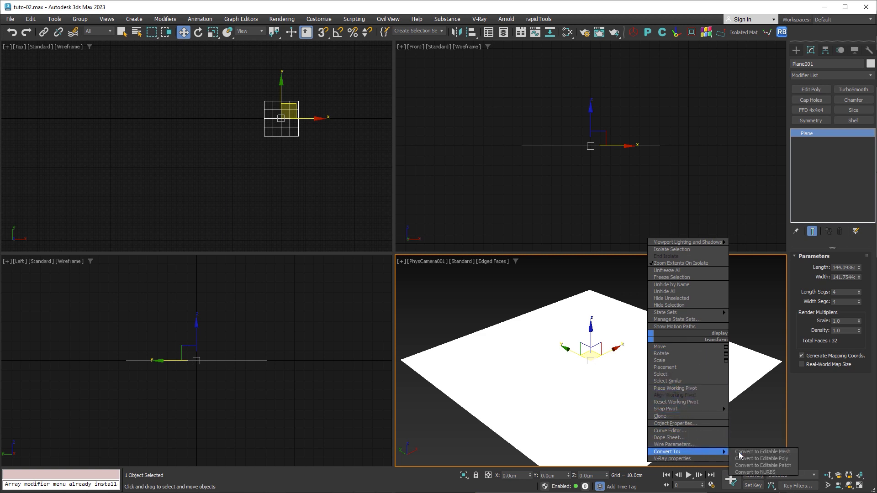
pyautogui.click(751, 452)
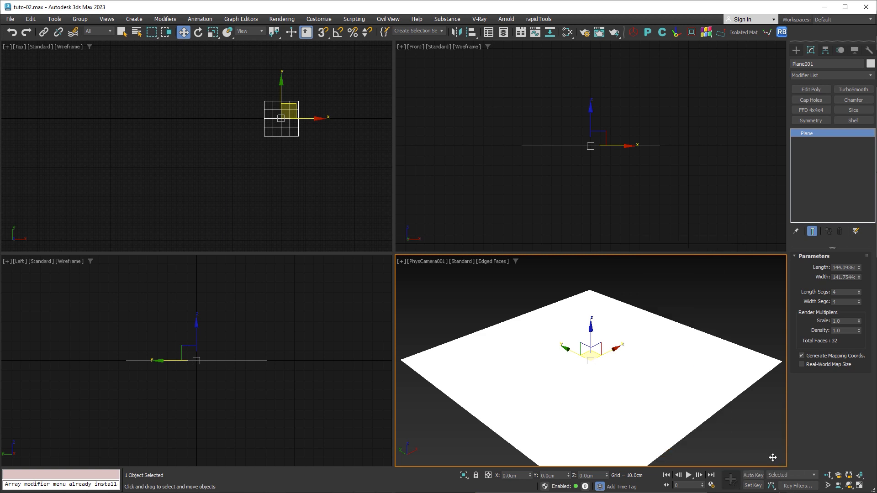
# - Subdivide the plane with a TurboSmooth modifier at a raised iteration count and collapse it back to an Editable Poly
pyautogui.click(848, 90)
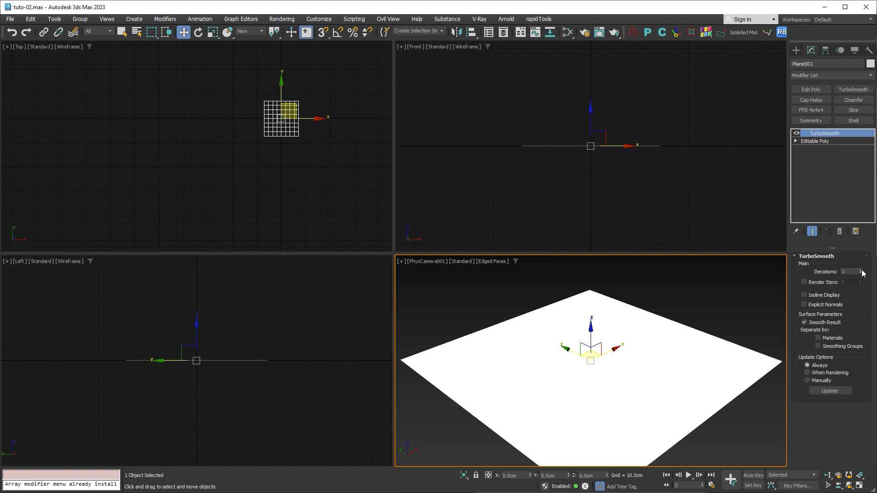
pyautogui.click(861, 270)
pyautogui.click(861, 270)
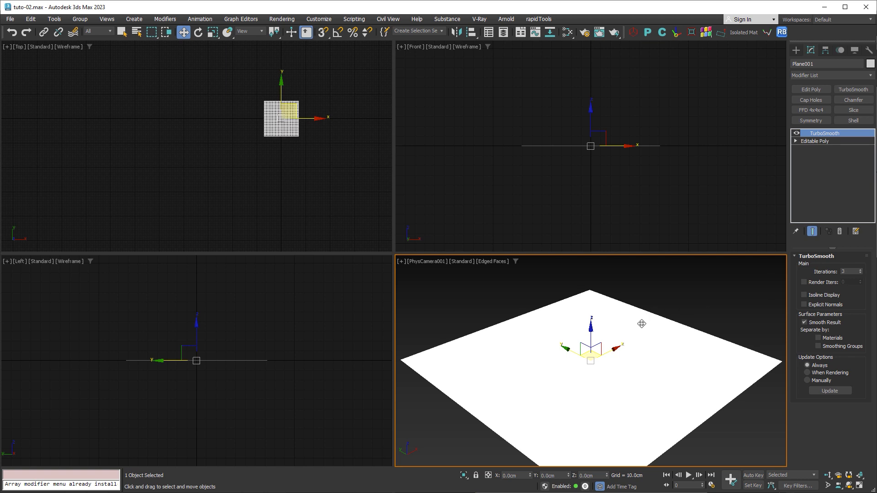
pyautogui.moveTo(638, 325)
pyautogui.mouseDown(button='middle')
pyautogui.moveTo(638, 353)
pyautogui.moveTo(646, 333)
pyautogui.mouseUp(button='middle')
pyautogui.rightClick(646, 333)
pyautogui.moveTo(691, 445)
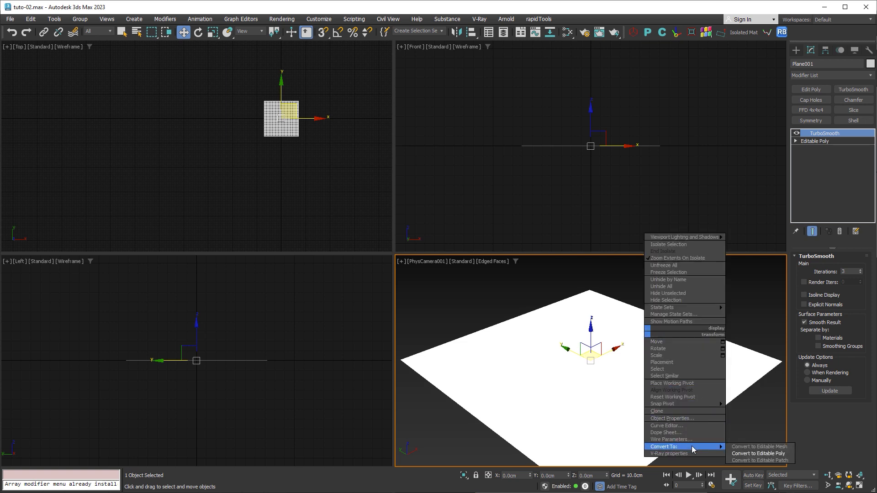
pyautogui.click(758, 454)
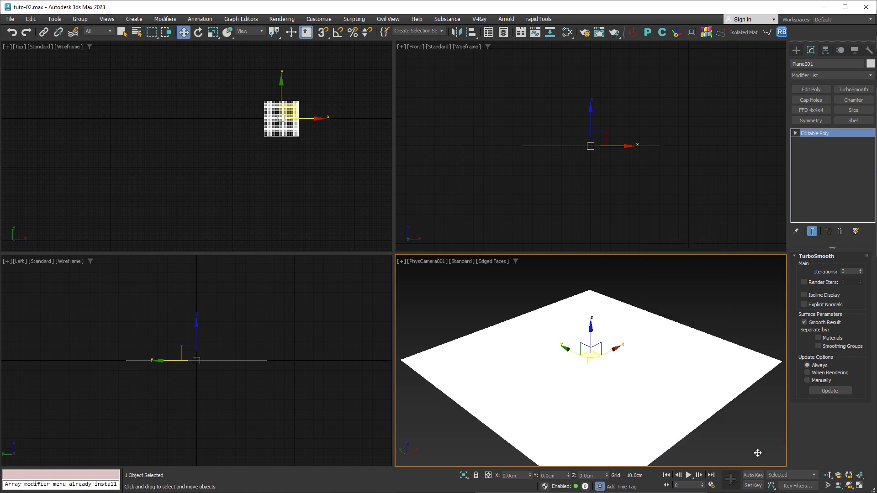
# - Add a VertexPaint modifier to the subdivided plane
pyautogui.click(870, 74)
pyautogui.moveTo(870, 105); pyautogui.dragTo(868, 374)
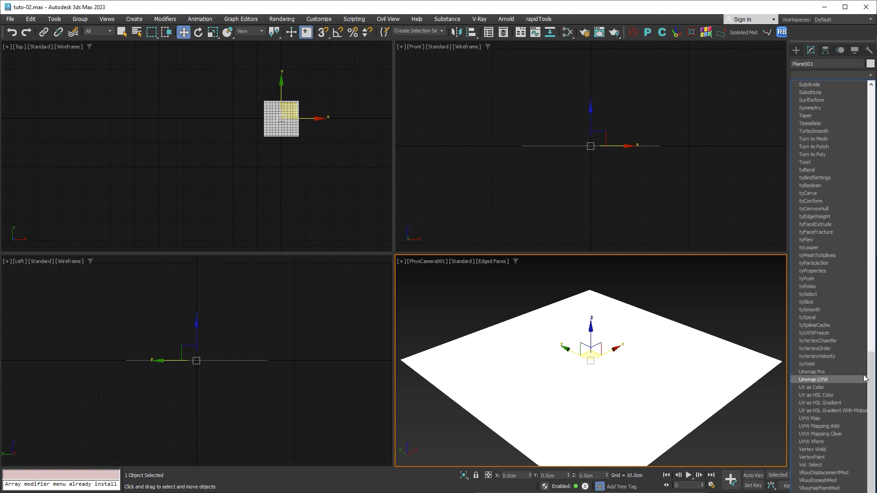
pyautogui.click(823, 455)
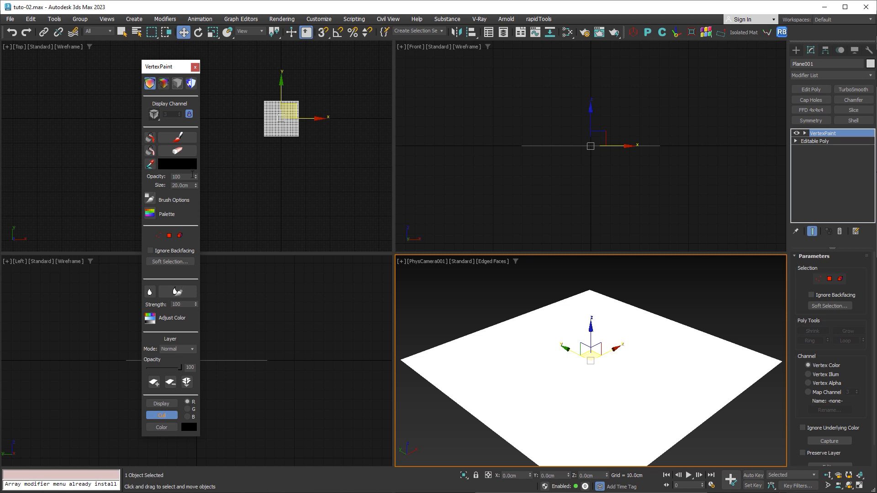
# - Paint a winding black stroke over the plane with the 20 cm brush and erase part of it
pyautogui.click(177, 137)
pyautogui.moveTo(477, 351)
pyautogui.mouseDown()
pyautogui.moveTo(518, 402)
pyautogui.moveTo(569, 430)
pyautogui.moveTo(694, 380)
pyautogui.moveTo(654, 347)
pyautogui.moveTo(607, 361)
pyautogui.moveTo(621, 335)
pyautogui.moveTo(570, 330)
pyautogui.moveTo(554, 361)
pyautogui.moveTo(574, 392)
pyautogui.mouseUp()
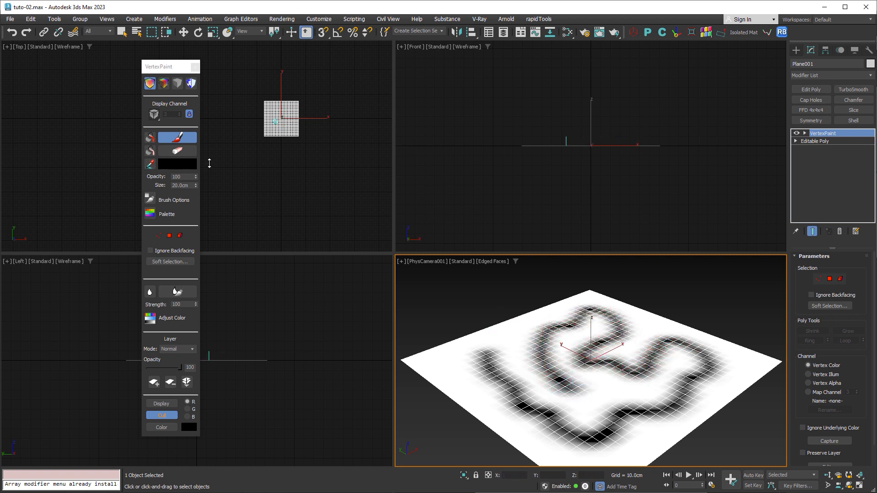
pyautogui.click(177, 151)
pyautogui.moveTo(527, 350)
pyautogui.mouseDown()
pyautogui.moveTo(562, 376)
pyautogui.moveTo(541, 338)
pyautogui.moveTo(561, 384)
pyautogui.moveTo(528, 368)
pyautogui.moveTo(533, 355)
pyautogui.moveTo(542, 367)
pyautogui.mouseUp()
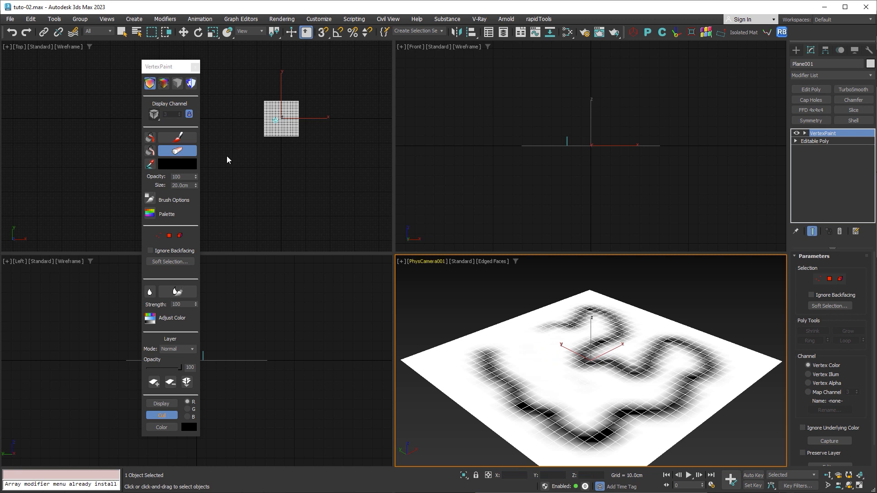
# - Set the vertex paint color to white and fill the whole plane with it
pyautogui.click(176, 166)
pyautogui.moveTo(97, 128); pyautogui.dragTo(94, 139)
pyautogui.click(167, 148)
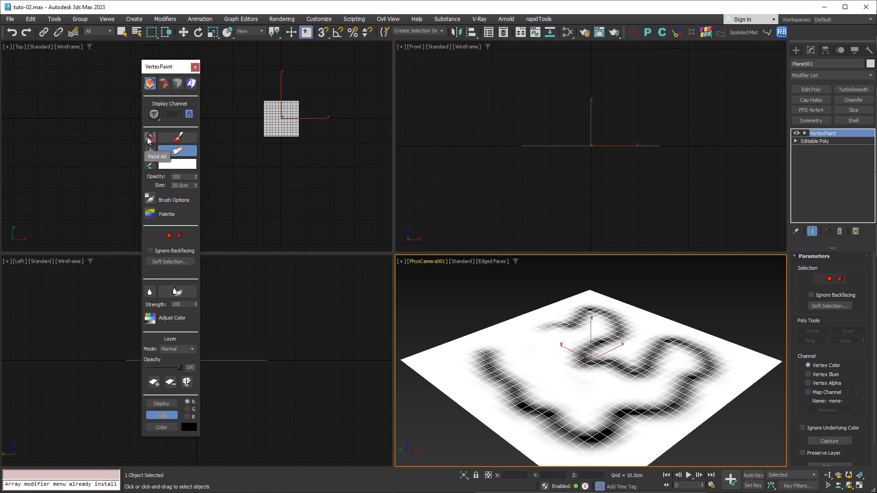
pyautogui.click(148, 139)
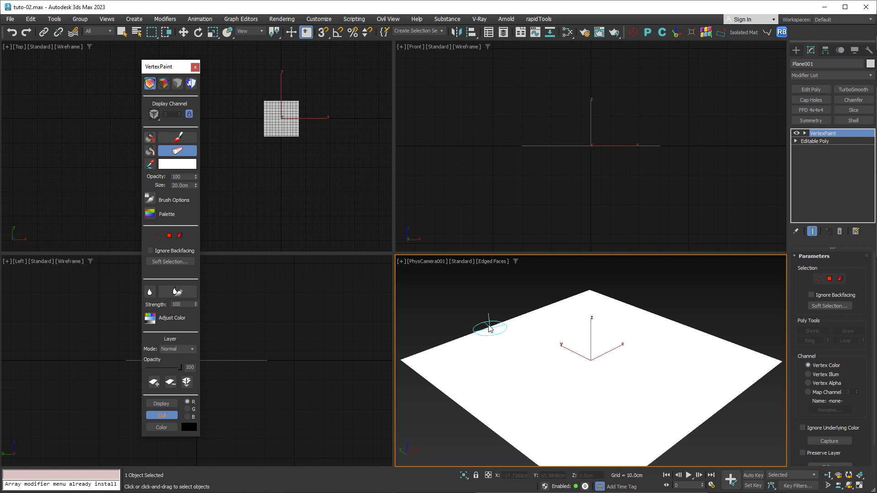
# - Set the paint color to black and the brush size to 50 cm, and paint a bent stroke across the front of the plane
pyautogui.click(186, 165)
pyautogui.moveTo(92, 82); pyautogui.dragTo(93, 60)
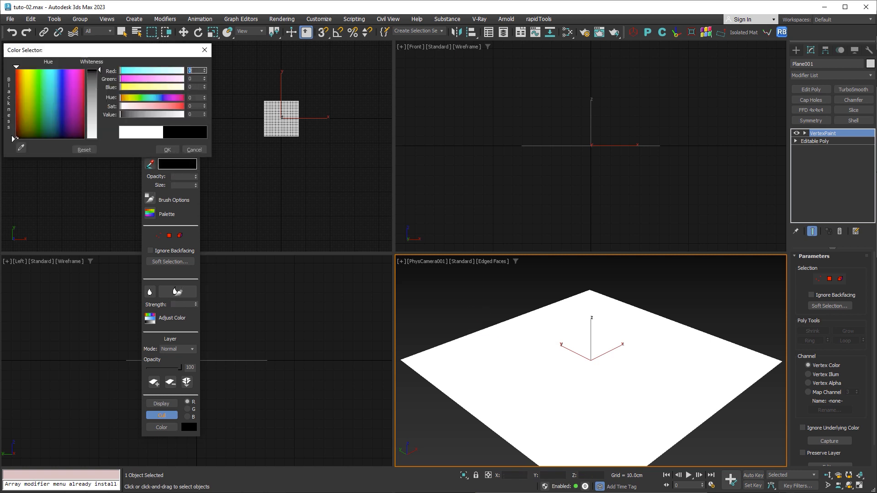
pyautogui.click(167, 149)
pyautogui.click(177, 137)
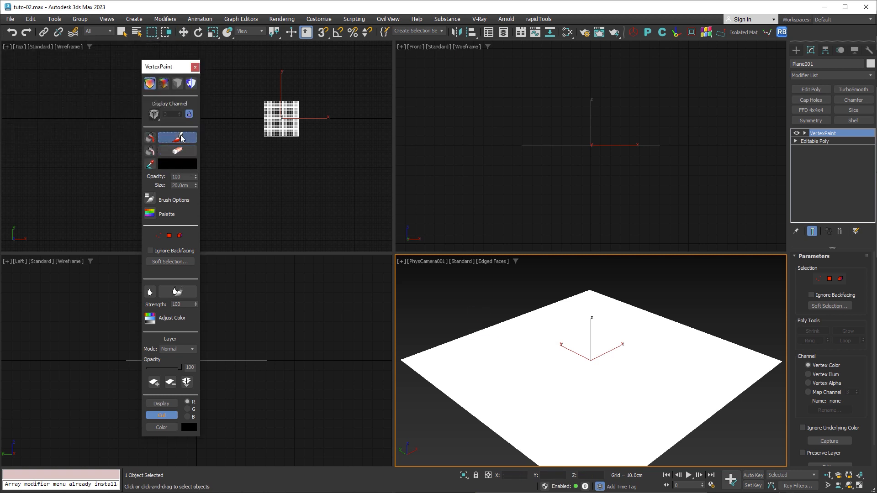
pyautogui.moveTo(189, 184); pyautogui.dragTo(174, 185)
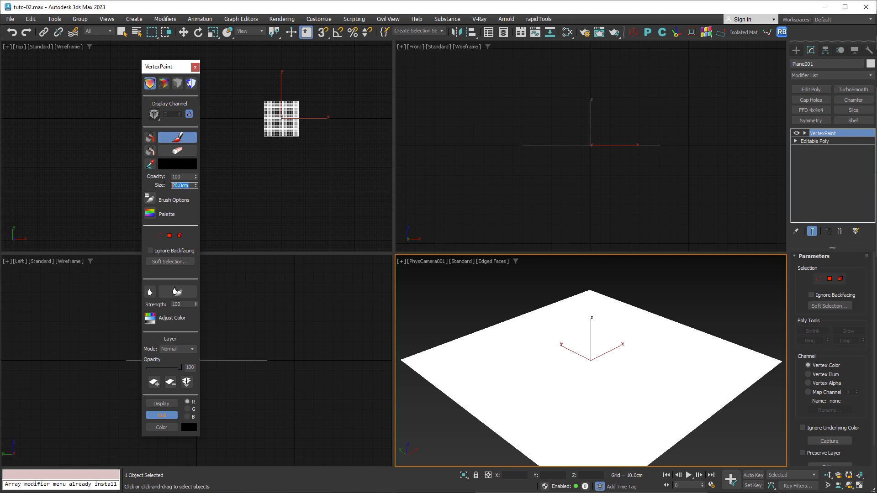
pyautogui.write('50')
pyautogui.press('Return')
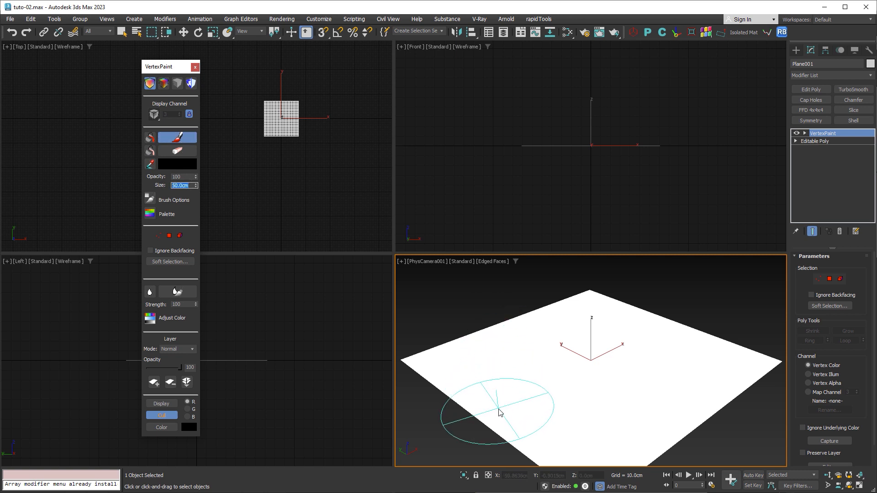
pyautogui.moveTo(490, 423)
pyautogui.mouseDown()
pyautogui.moveTo(580, 384)
pyautogui.moveTo(623, 383)
pyautogui.moveTo(676, 434)
pyautogui.moveTo(679, 417)
pyautogui.moveTo(589, 379)
pyautogui.moveTo(475, 414)
pyautogui.mouseUp()
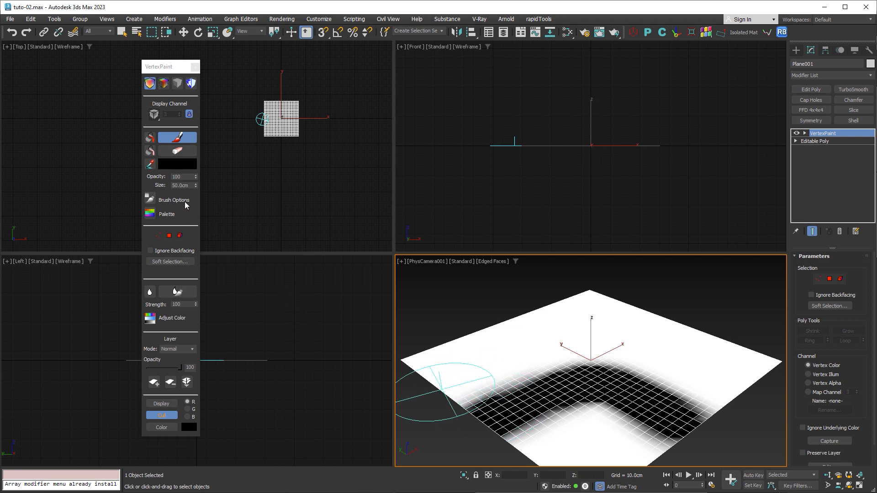
# - Change both end points of the brush falloff curve in the painter options to Corner
pyautogui.click(151, 199)
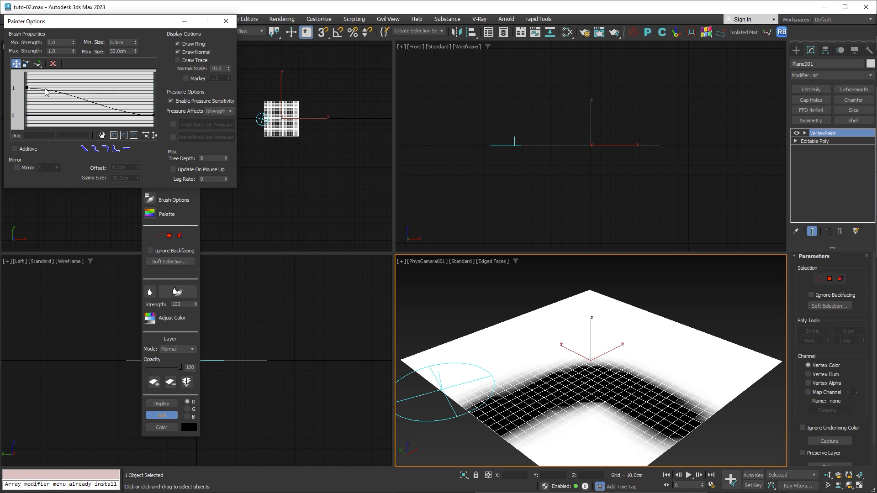
pyautogui.click(26, 88)
pyautogui.rightClick(26, 87)
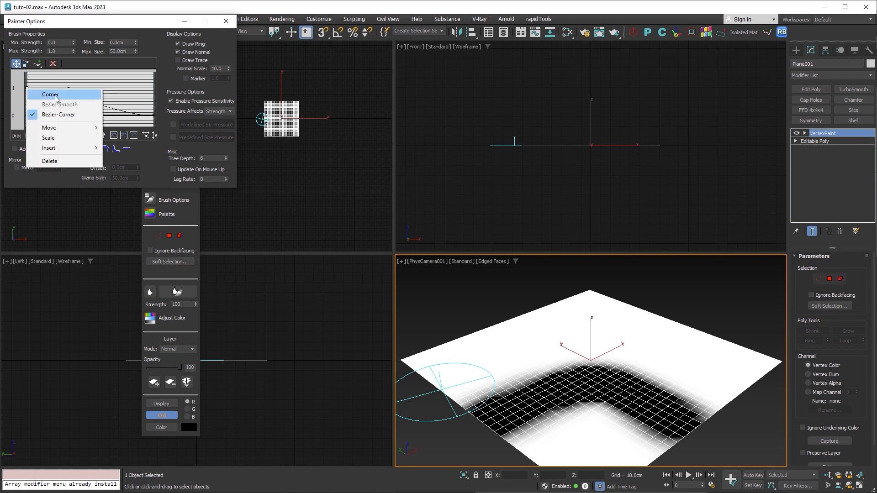
pyautogui.click(48, 93)
pyautogui.click(153, 115)
pyautogui.rightClick(153, 115)
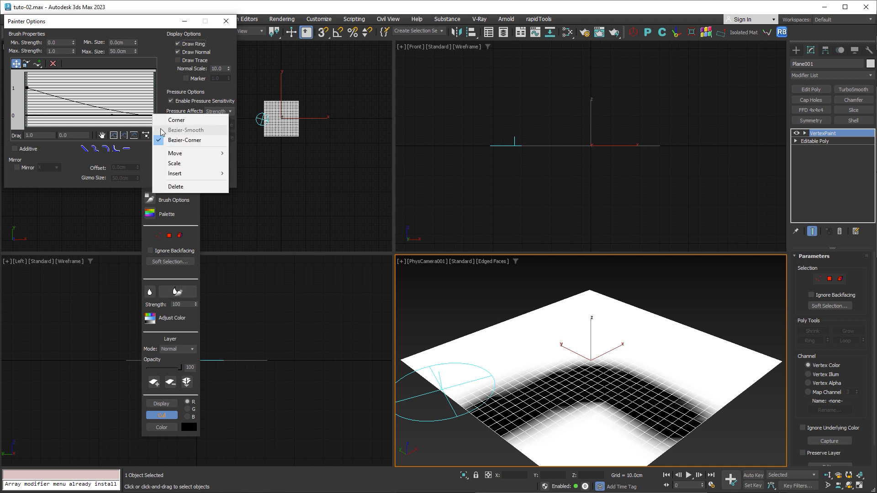
pyautogui.click(177, 120)
# - Add two points to the falloff curve, reshape it for a harder edge, and paint a black stroke across the back of the plane
pyautogui.click(38, 63)
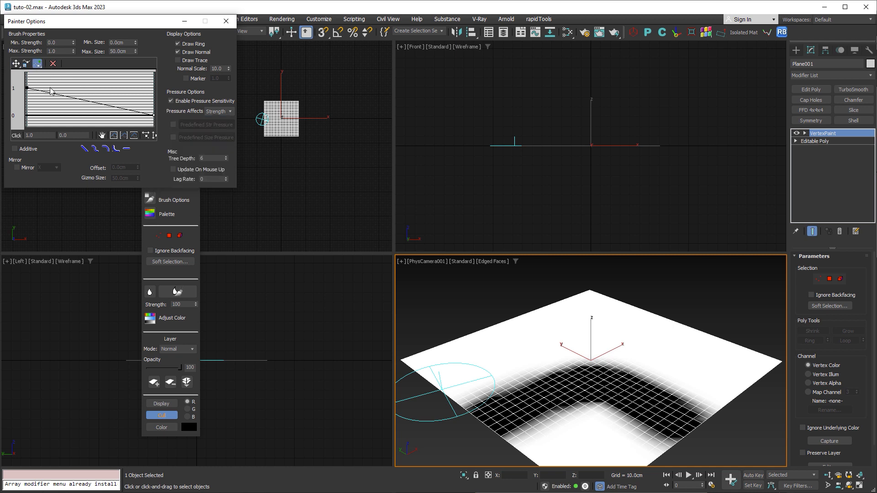
pyautogui.click(64, 96)
pyautogui.click(95, 102)
pyautogui.click(16, 63)
pyautogui.moveTo(64, 96); pyautogui.dragTo(84, 115)
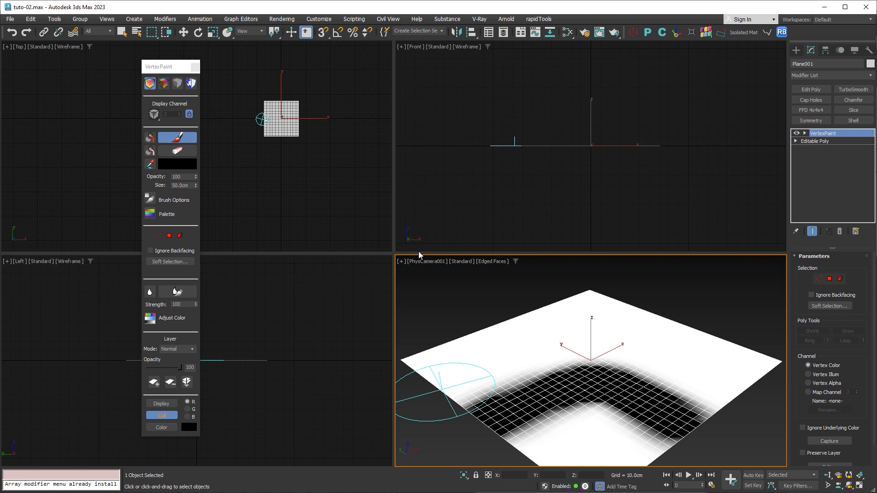
pyautogui.moveTo(525, 319)
pyautogui.mouseDown()
pyautogui.moveTo(671, 354)
pyautogui.moveTo(757, 403)
pyautogui.mouseUp()
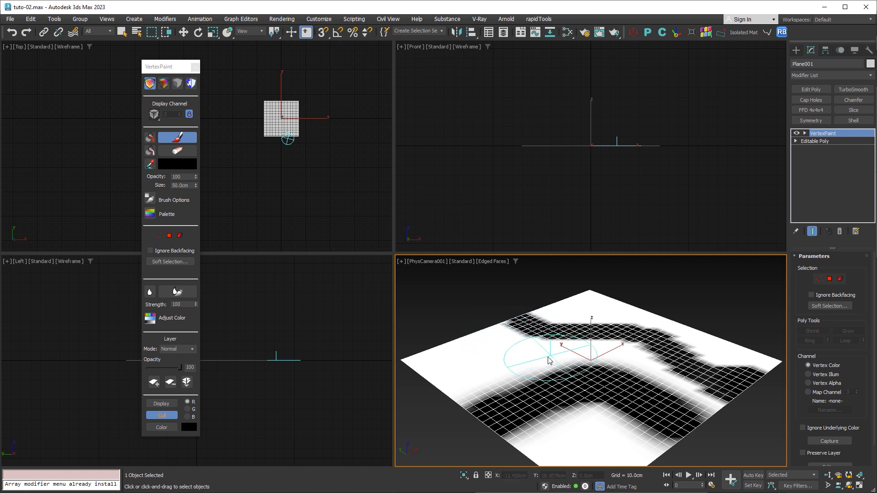
pyautogui.press('w')
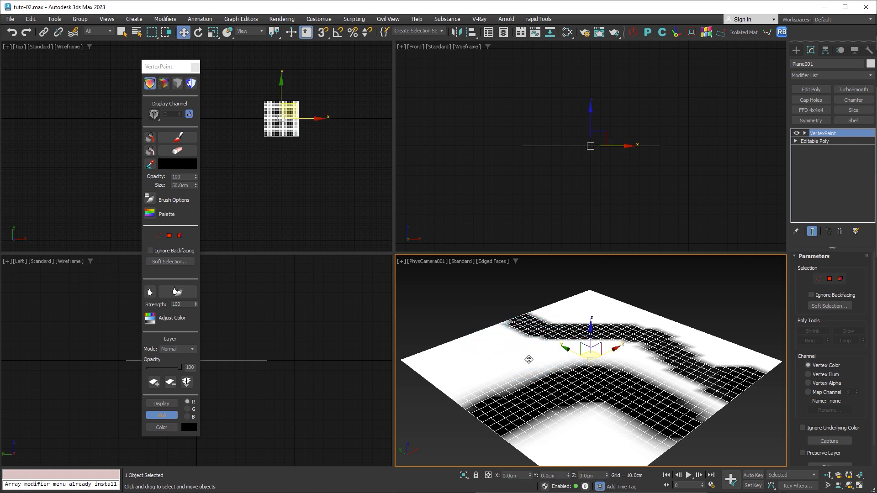
# - In the Slate Material Editor, disconnect the Azul material and both bitmap masks from the VRayBlendMtl
pyautogui.click(568, 33)
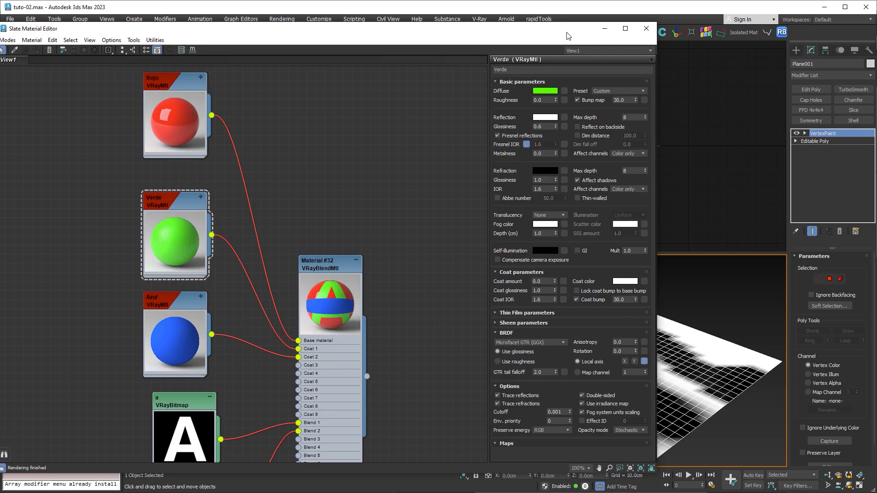
pyautogui.moveTo(394, 282); pyautogui.dragTo(372, 162, button='middle')
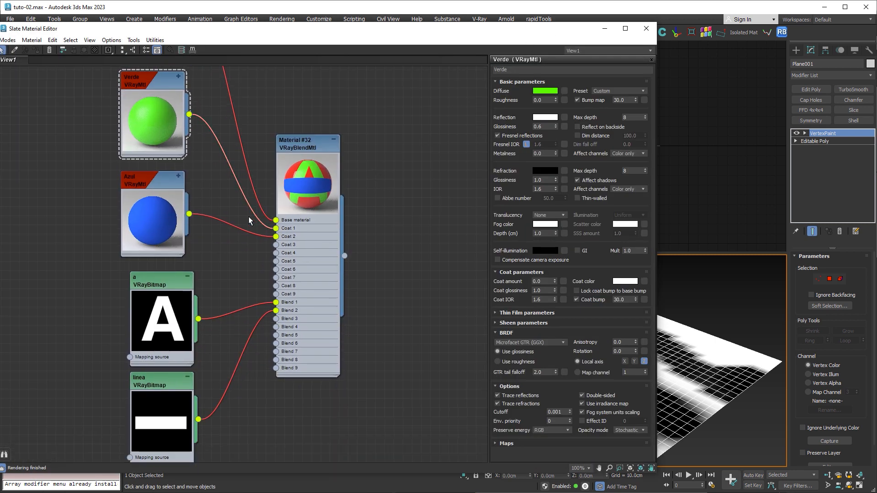
pyautogui.moveTo(236, 217); pyautogui.dragTo(226, 409)
pyautogui.press('Delete')
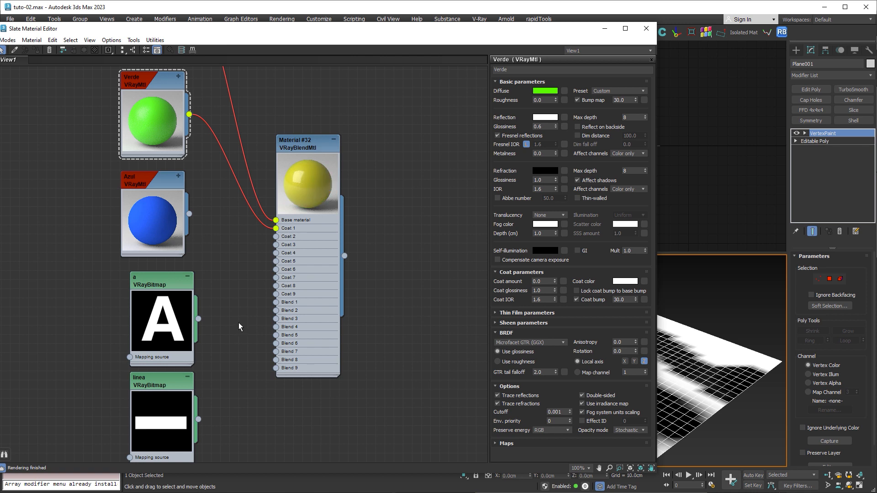
# - Create a Vertex Color map in the material graph
pyautogui.rightClick(234, 330)
pyautogui.moveTo(280, 344)
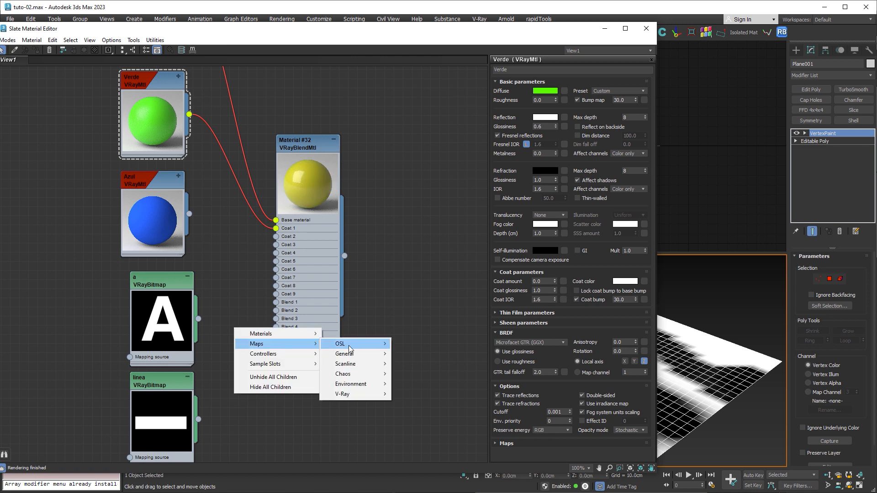
pyautogui.moveTo(366, 345)
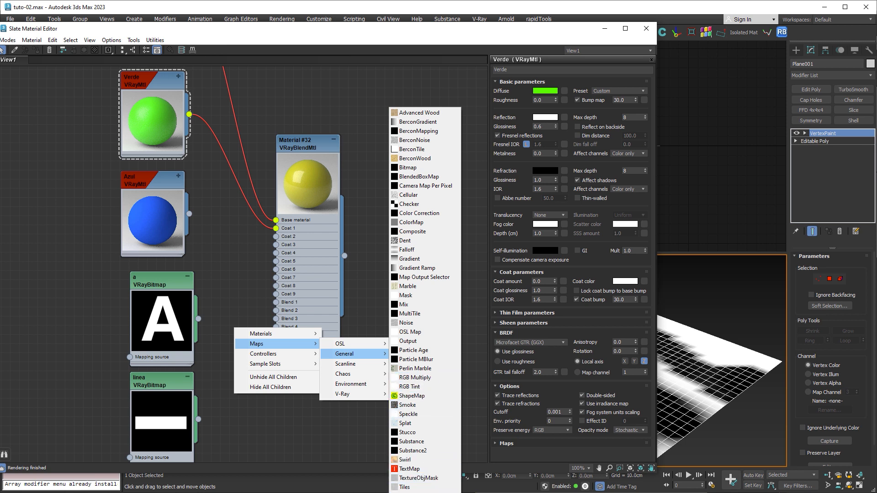
pyautogui.click(412, 492)
# - Move the bitmaps and the Azul material aside and connect the Vertex Color map to the VRayBlendMtl's Blend 1 input
pyautogui.moveTo(392, 307); pyautogui.dragTo(432, 241, button='middle')
pyautogui.moveTo(135, 216); pyautogui.dragTo(194, 353)
pyautogui.moveTo(188, 222); pyautogui.dragTo(87, 240)
pyautogui.moveTo(252, 211); pyautogui.dragTo(254, 334, button='middle')
pyautogui.moveTo(279, 388); pyautogui.dragTo(242, 379)
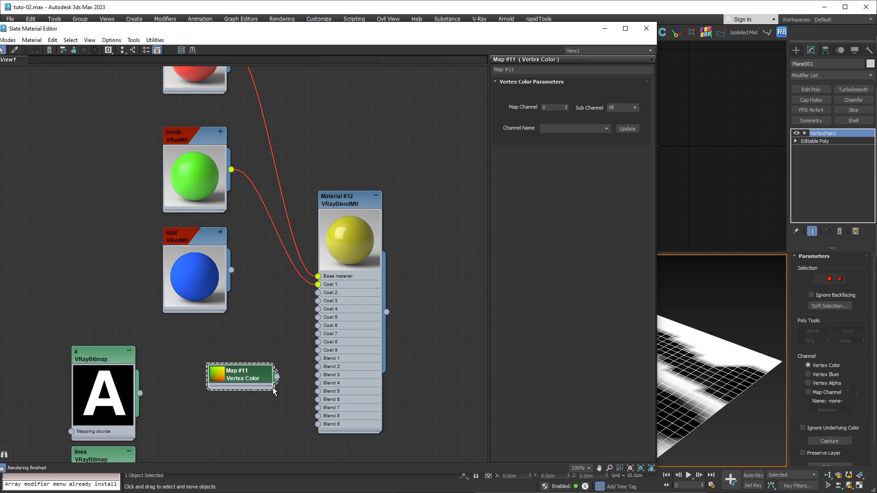
pyautogui.moveTo(299, 324); pyautogui.dragTo(317, 358)
pyautogui.moveTo(199, 237); pyautogui.dragTo(106, 245)
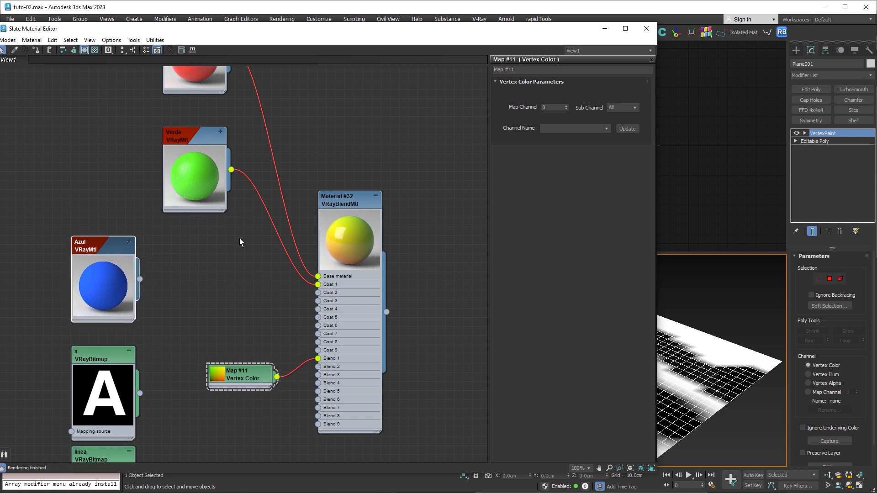
# - Assign the VRayBlendMtl to the plane, close the material editor and open the V-Ray Frame Buffer
pyautogui.moveTo(239, 238); pyautogui.dragTo(228, 309, button='middle')
pyautogui.moveTo(394, 234); pyautogui.dragTo(367, 161, button='middle')
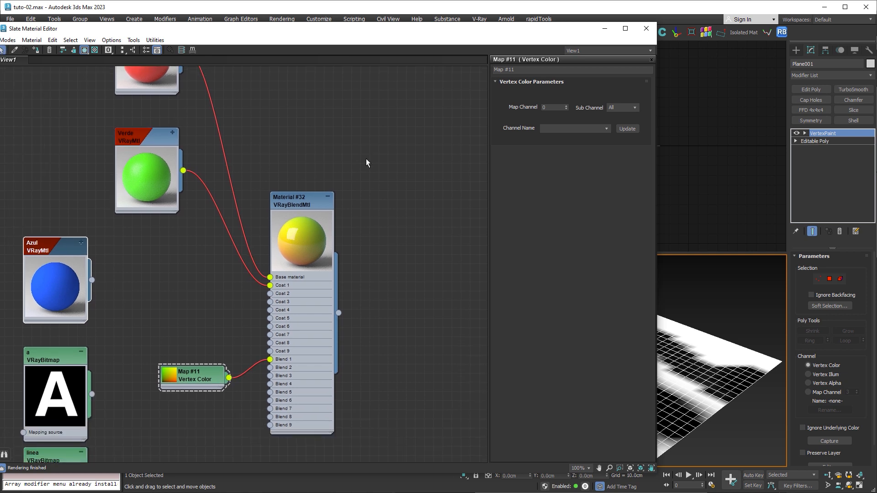
pyautogui.moveTo(339, 313); pyautogui.dragTo(706, 374)
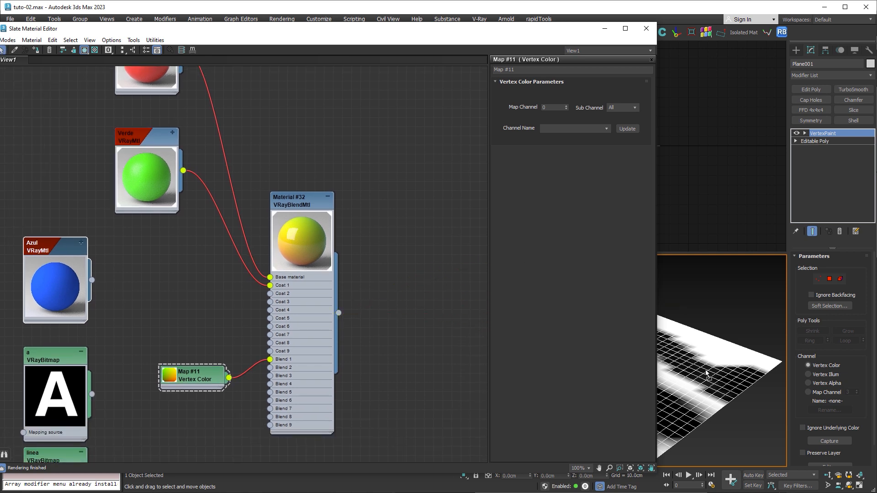
pyautogui.click(646, 28)
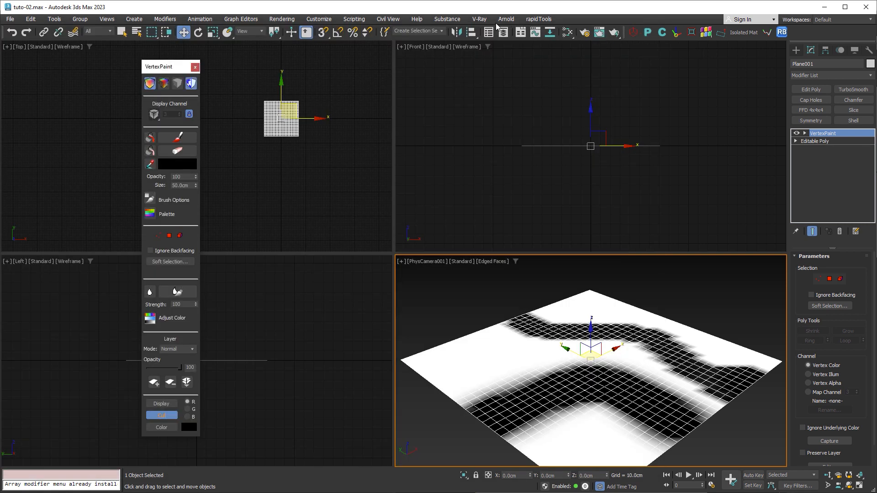
pyautogui.click(479, 19)
pyautogui.click(498, 35)
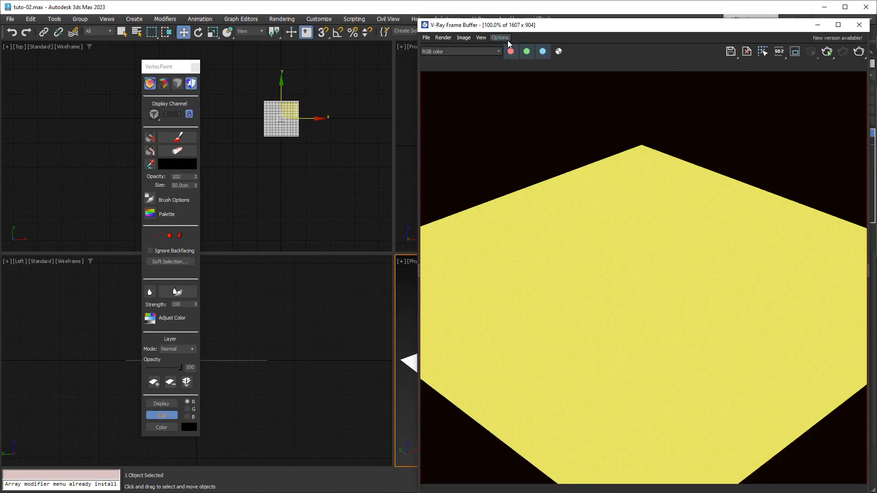
# - Run an interactive render of the painted plane, stop it and shift the frame buffer window lower
pyautogui.click(828, 51)
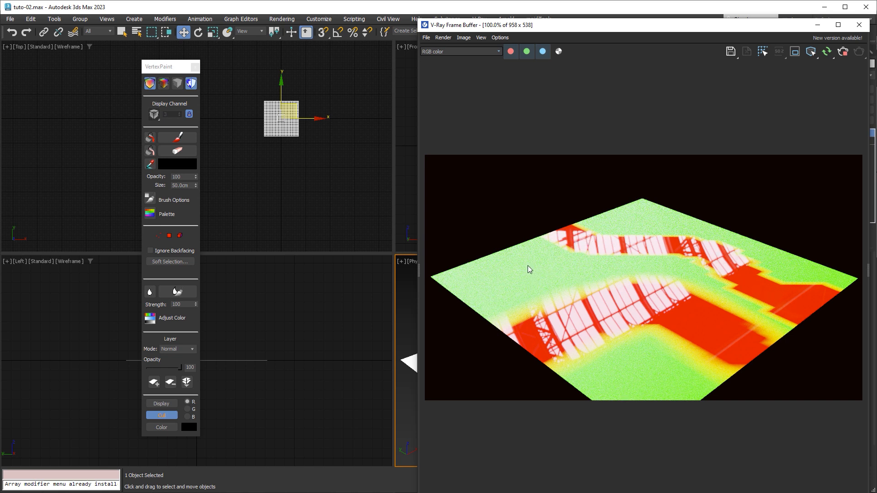
pyautogui.click(842, 52)
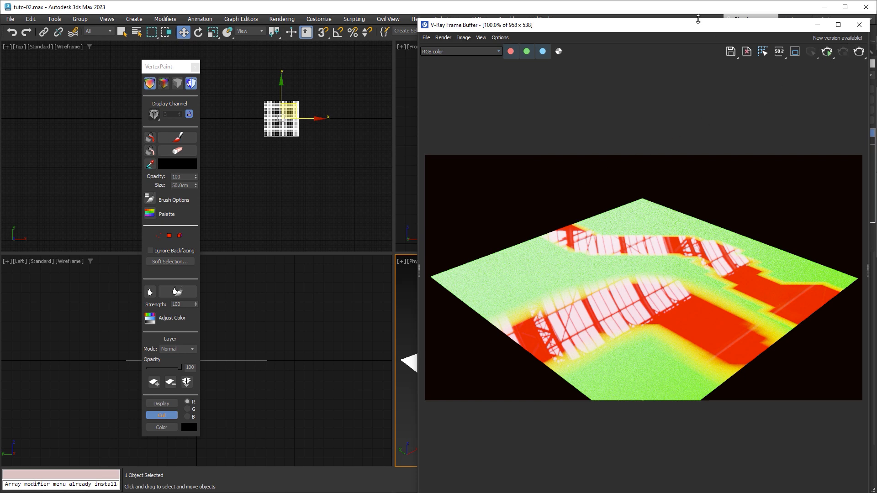
pyautogui.moveTo(697, 19); pyautogui.dragTo(697, 65)
# - Connect the Azul material to the VRayBlendMtl's Coat 2 input, then close the frame buffer and the material editor
pyautogui.press('m')
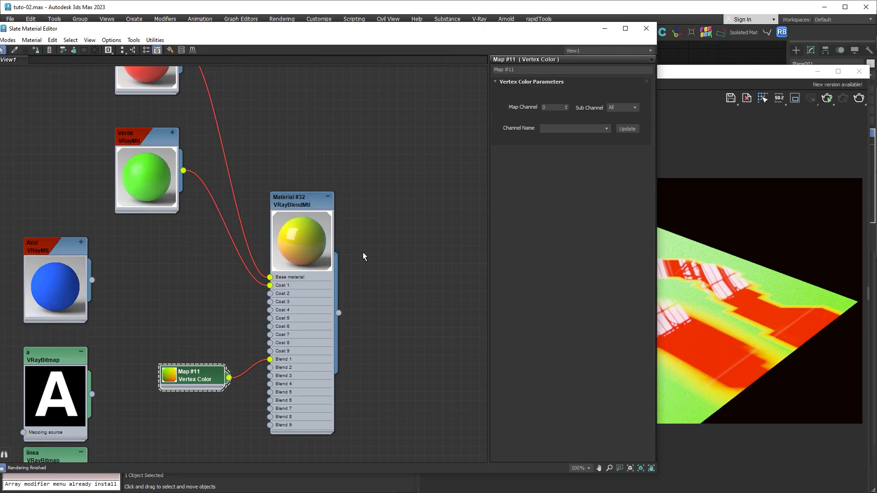
pyautogui.click(50, 249)
pyautogui.moveTo(91, 282); pyautogui.dragTo(272, 296)
pyautogui.click(859, 72)
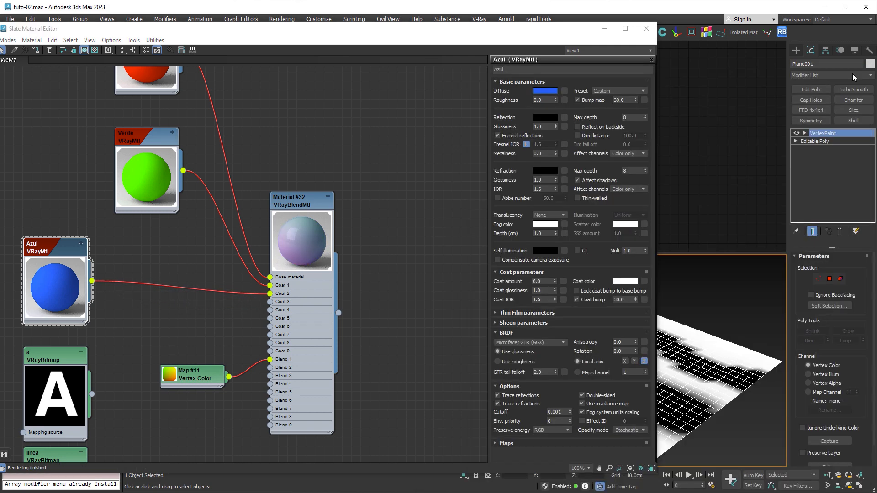
pyautogui.press('m')
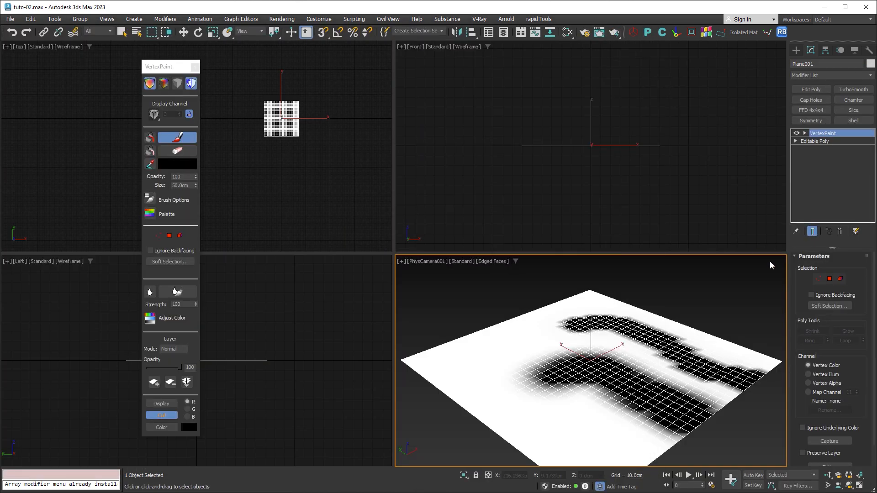
# - Assign the plane's VertexPaint modifier to map channel 11 and add a second VertexPaint modifier using map channel 22
pyautogui.click(816, 393)
pyautogui.doubleClick(850, 393)
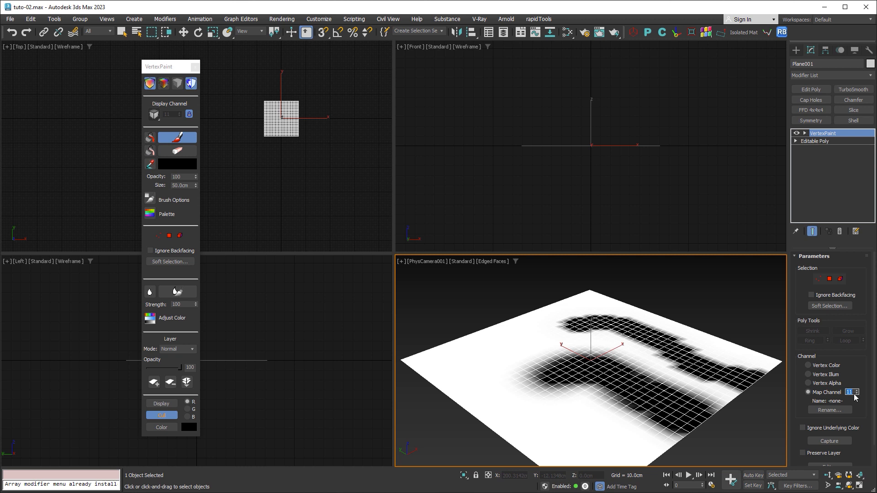
pyautogui.click(870, 75)
pyautogui.scroll(-1, 851, 236)
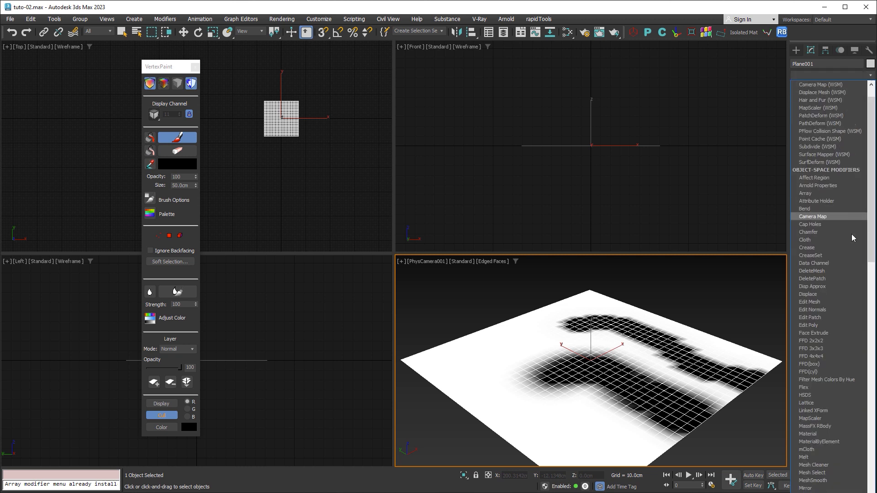
pyautogui.scroll(-20, 849, 242)
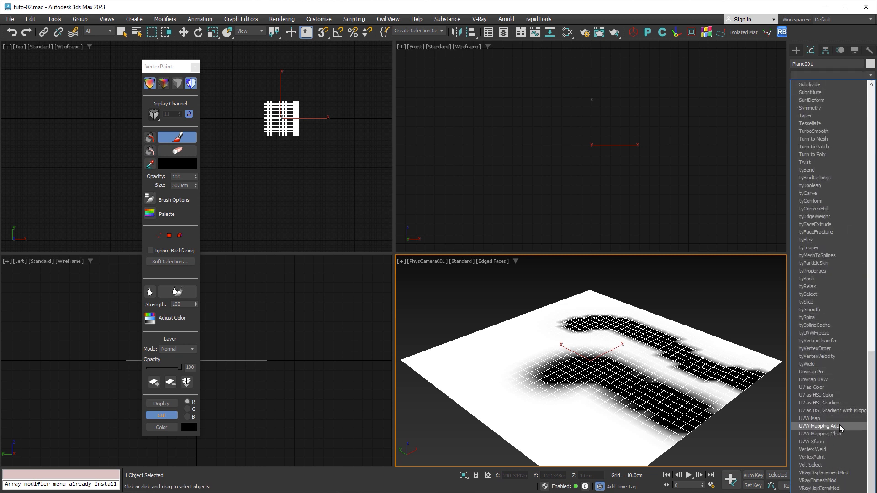
pyautogui.click(826, 456)
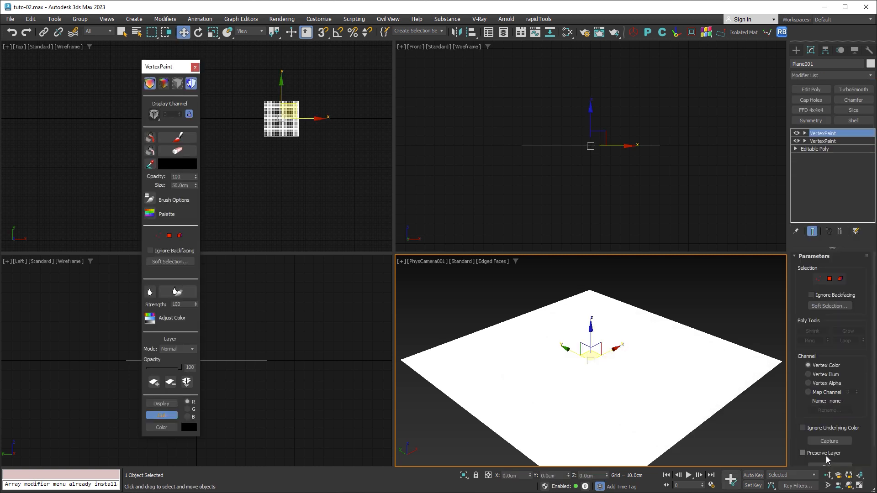
pyautogui.click(817, 393)
pyautogui.doubleClick(848, 392)
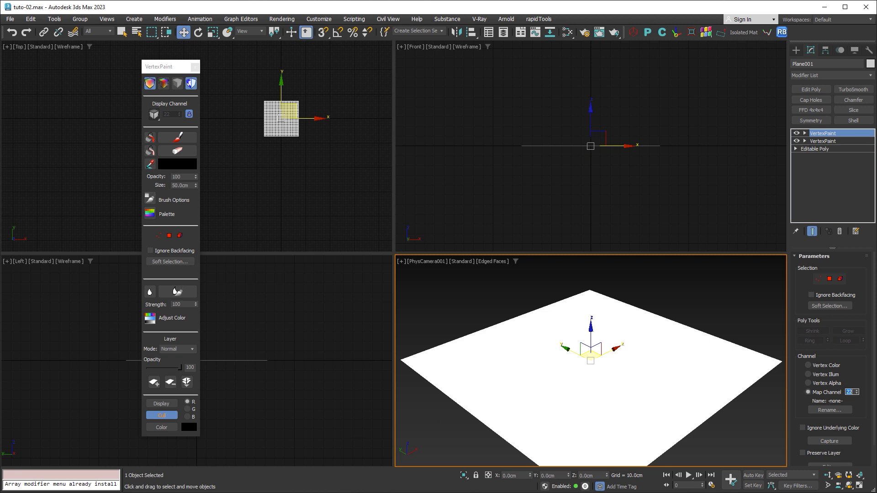
# - Duplicate the Vertex Color map in the material graph and set the original's map channel to 11
pyautogui.press('m')
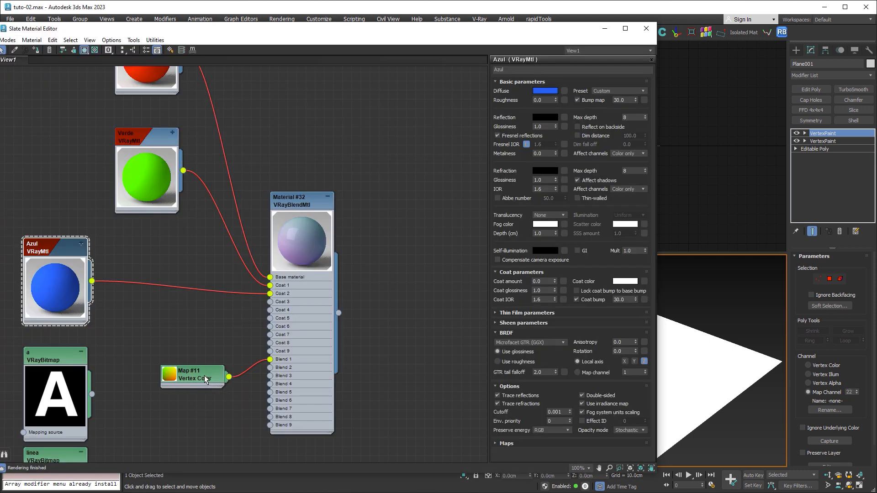
pyautogui.keyDown('shift'); pyautogui.moveTo(204, 376); pyautogui.dragTo(202, 420); pyautogui.keyUp('shift')
pyautogui.doubleClick(201, 376)
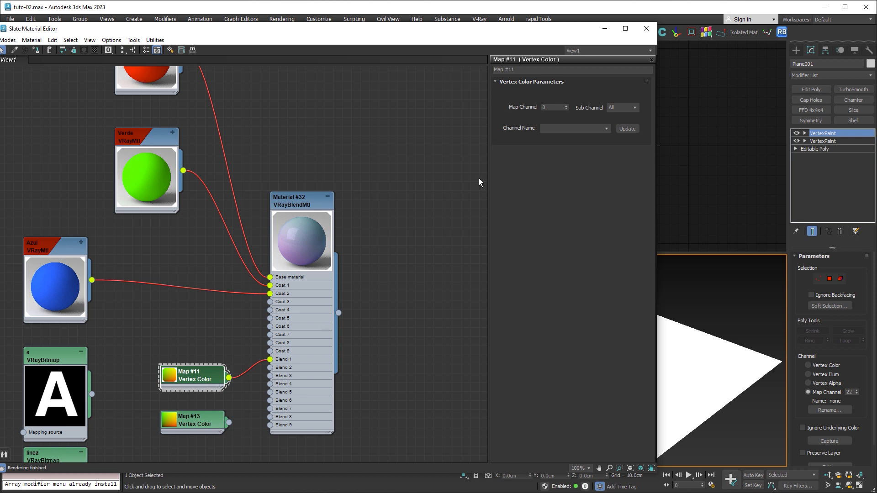
pyautogui.doubleClick(542, 108)
pyautogui.press('Return')
# - Set the duplicated Vertex Color map to map channel 22 and connect it to the VRayBlendMtl's Blend 2 input
pyautogui.doubleClick(197, 424)
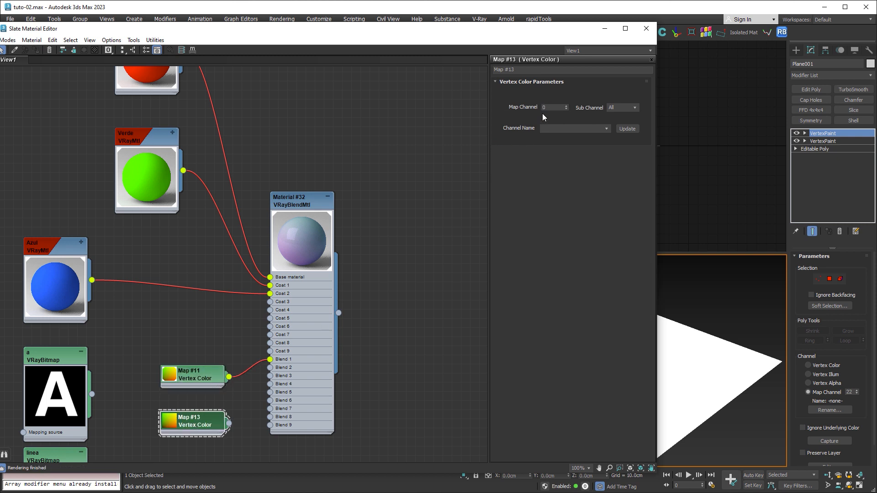
pyautogui.write('22')
pyautogui.press('Return')
pyautogui.moveTo(228, 423); pyautogui.dragTo(270, 368)
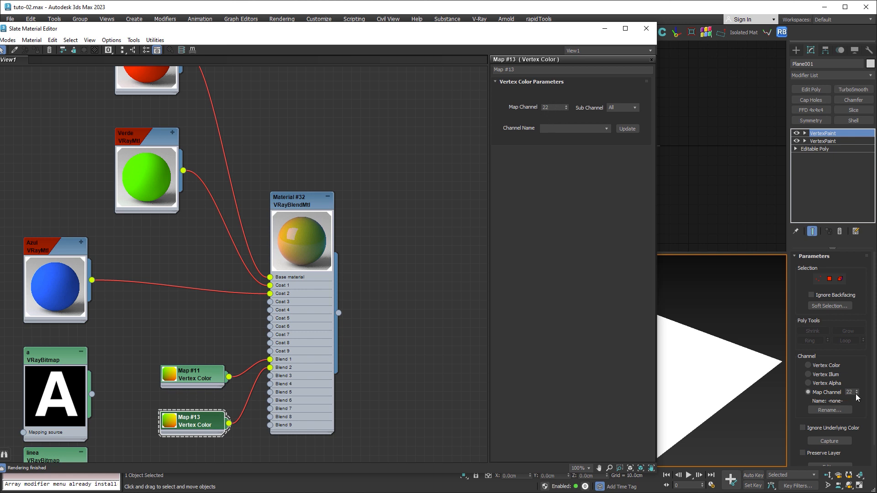
# - Return to the lower VertexPaint modifier on channel 11, minimize the material editor and fill the whole plane with black
pyautogui.click(194, 376)
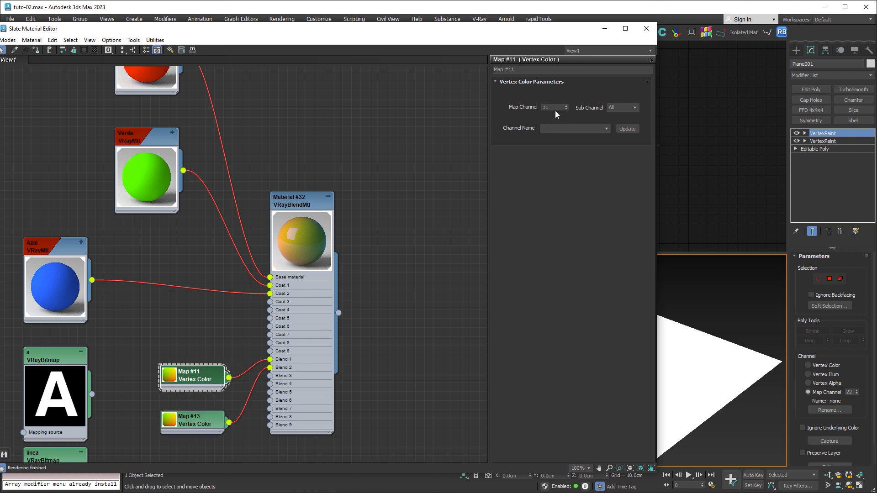
pyautogui.click(828, 143)
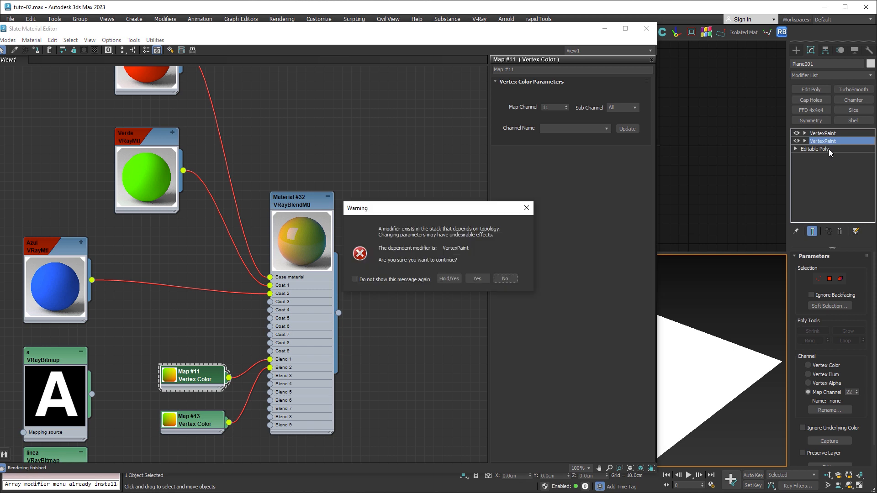
pyautogui.click(485, 278)
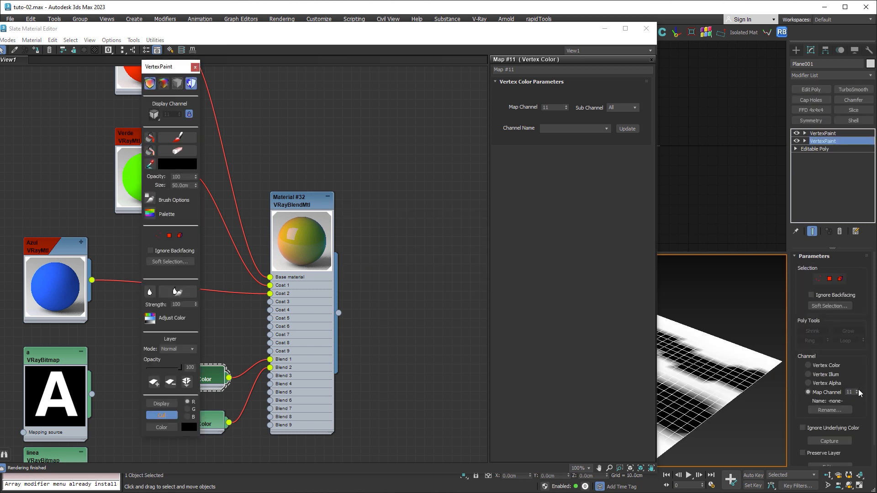
pyautogui.click(604, 29)
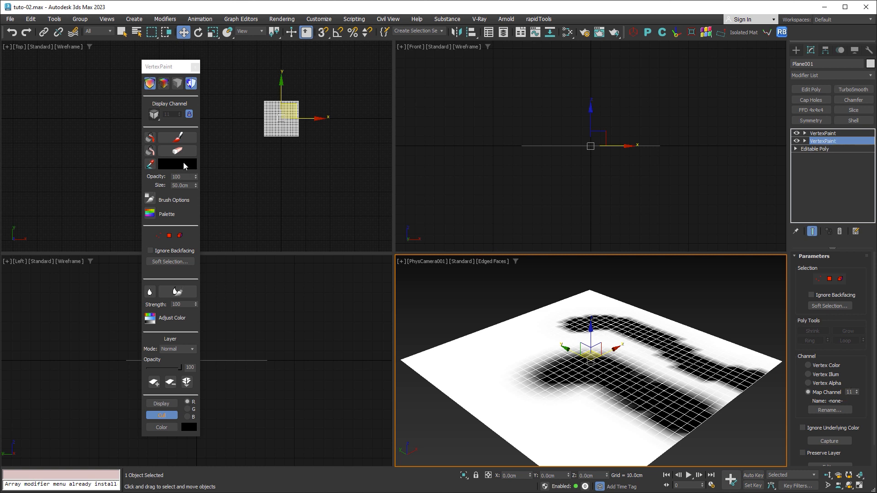
pyautogui.click(150, 137)
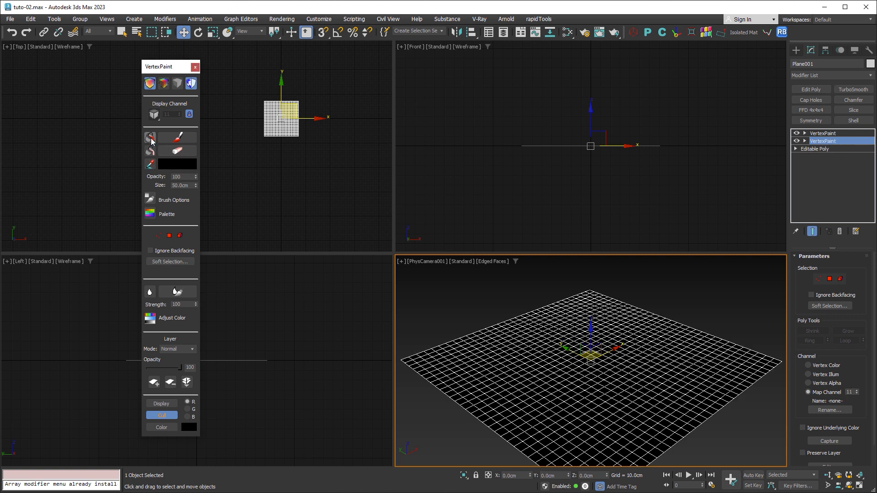
# - Set the paint color to white and brush over the left corner area of the plane in the camera view
pyautogui.click(178, 166)
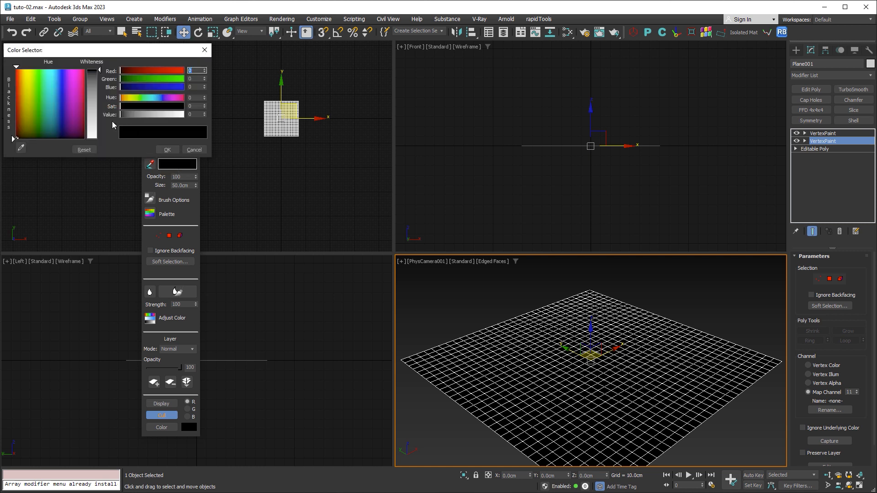
pyautogui.click(167, 150)
pyautogui.click(177, 137)
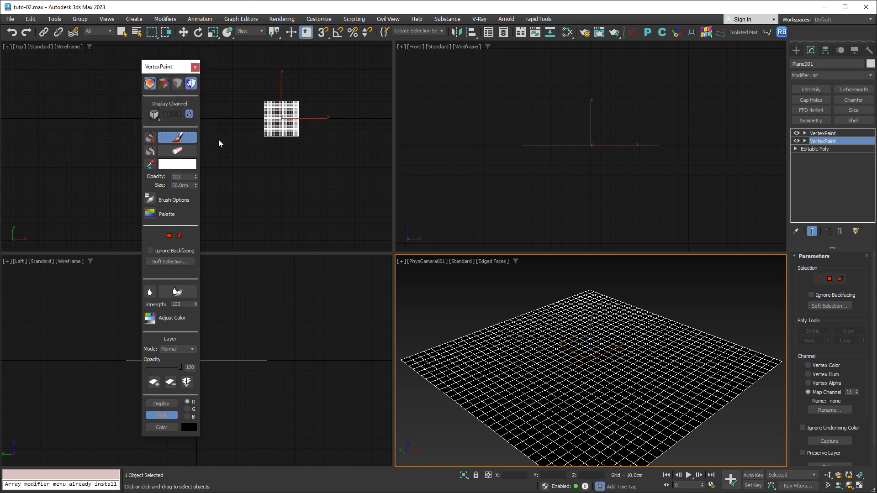
pyautogui.moveTo(450, 355)
pyautogui.mouseDown()
pyautogui.moveTo(475, 352)
pyautogui.moveTo(493, 427)
pyautogui.moveTo(505, 306)
pyautogui.moveTo(436, 358)
pyautogui.moveTo(499, 441)
pyautogui.moveTo(503, 300)
pyautogui.moveTo(484, 371)
pyautogui.moveTo(471, 356)
pyautogui.mouseUp()
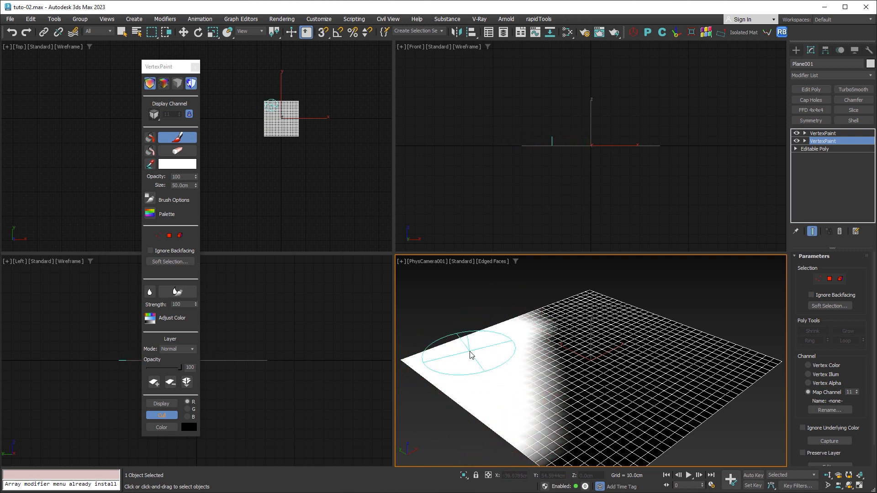
# - Switch to the upper VertexPaint modifier on channel 22, set the paint color to black and fill the whole plane
pyautogui.click(829, 133)
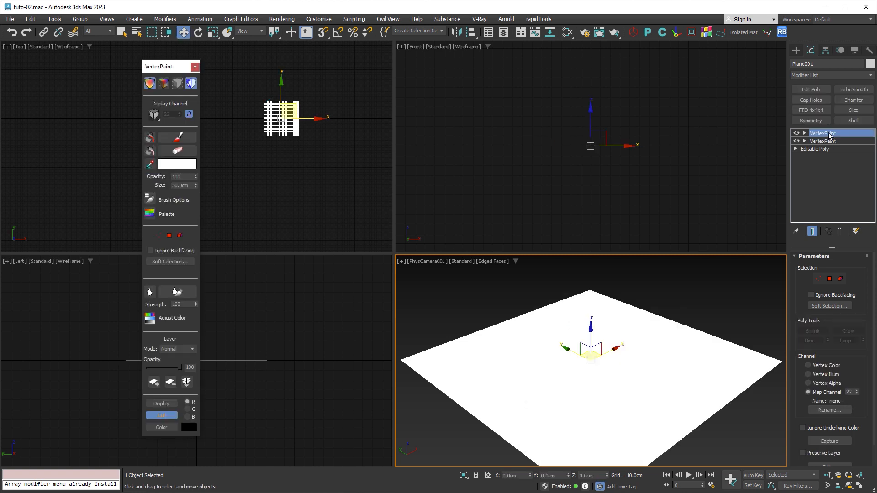
pyautogui.click(170, 164)
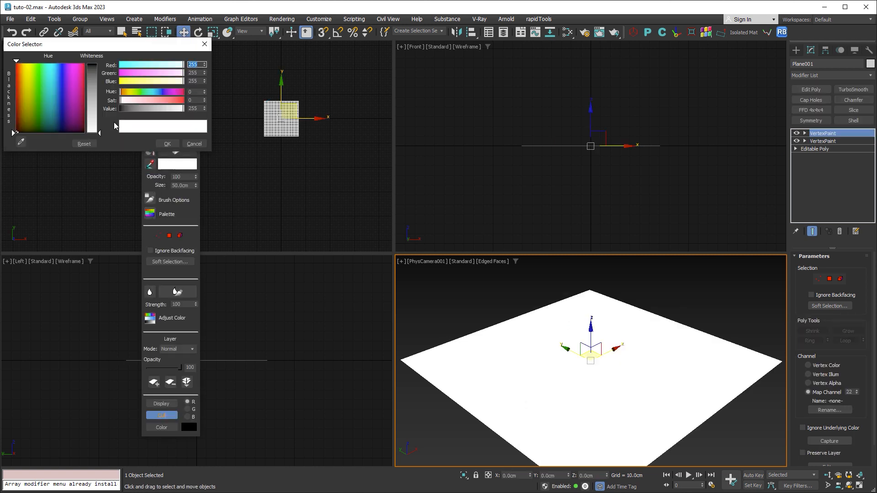
pyautogui.moveTo(90, 83); pyautogui.dragTo(94, 61)
pyautogui.click(166, 144)
pyautogui.click(150, 136)
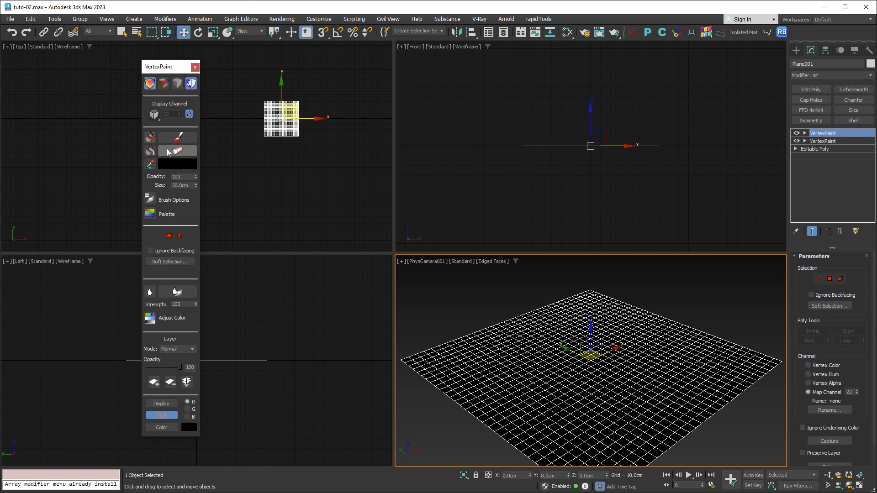
# - Set the paint color to white, brush along the plane's far right edge in the camera view and leave painting mode
pyautogui.click(174, 165)
pyautogui.moveTo(101, 113); pyautogui.dragTo(99, 135)
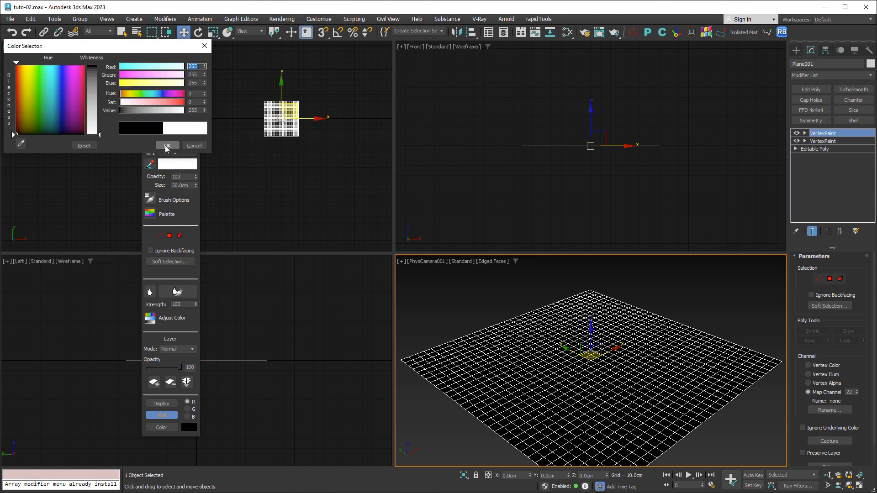
pyautogui.click(167, 145)
pyautogui.click(182, 138)
pyautogui.moveTo(703, 354)
pyautogui.mouseDown()
pyautogui.moveTo(666, 343)
pyautogui.moveTo(621, 304)
pyautogui.moveTo(545, 311)
pyautogui.moveTo(714, 338)
pyautogui.moveTo(604, 343)
pyautogui.moveTo(513, 307)
pyautogui.moveTo(740, 354)
pyautogui.moveTo(713, 359)
pyautogui.moveTo(594, 296)
pyautogui.moveTo(538, 294)
pyautogui.moveTo(634, 315)
pyautogui.mouseUp()
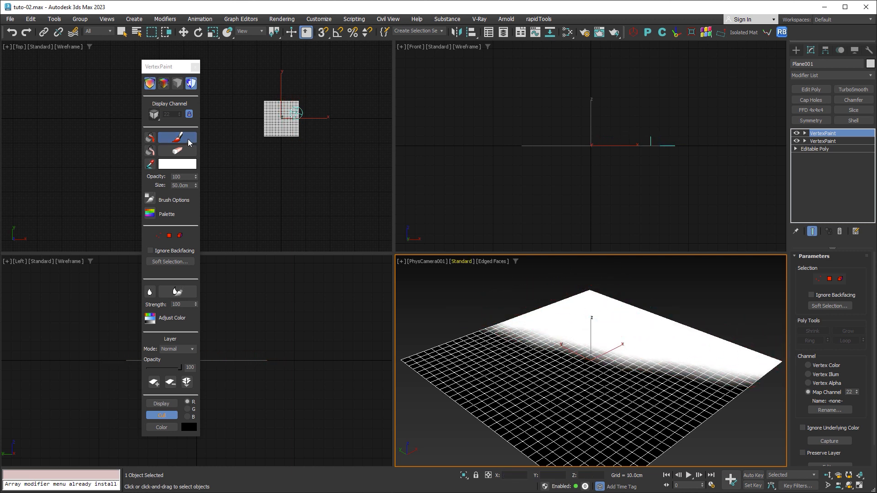
pyautogui.click(187, 139)
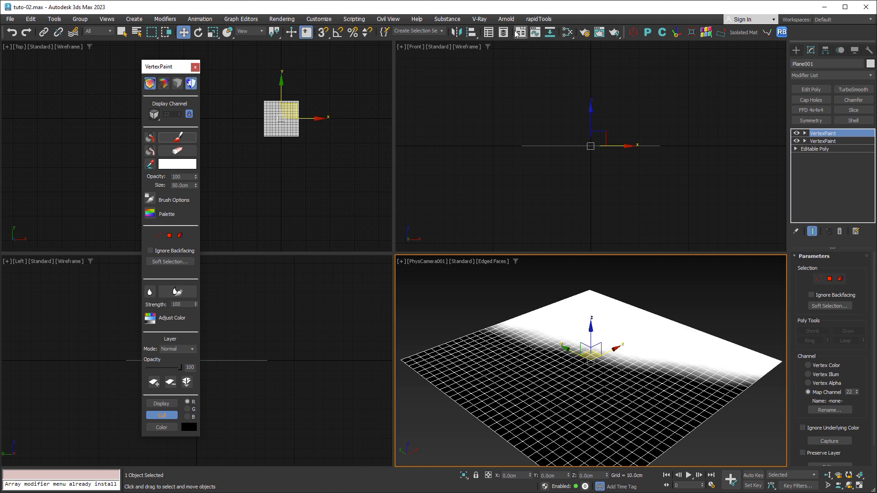
# - Open the V-Ray Frame Buffer and start an interactive render of the three-material blend
pyautogui.click(479, 19)
pyautogui.click(496, 34)
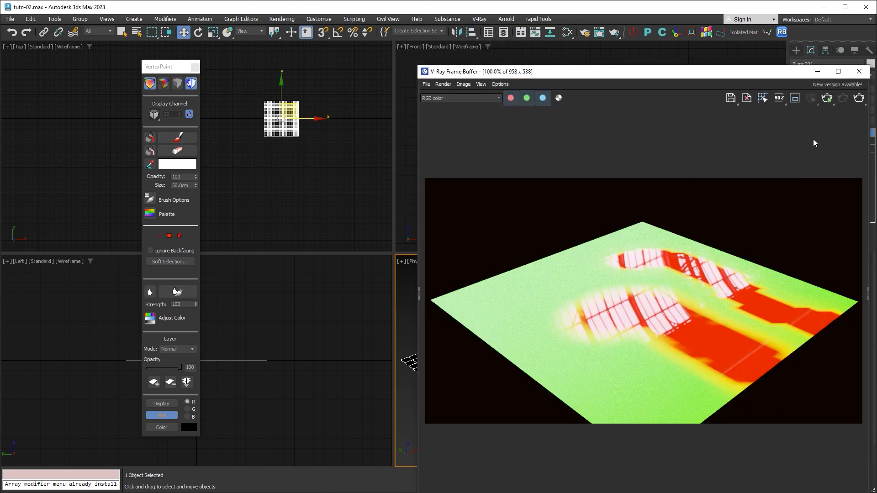
pyautogui.click(827, 99)
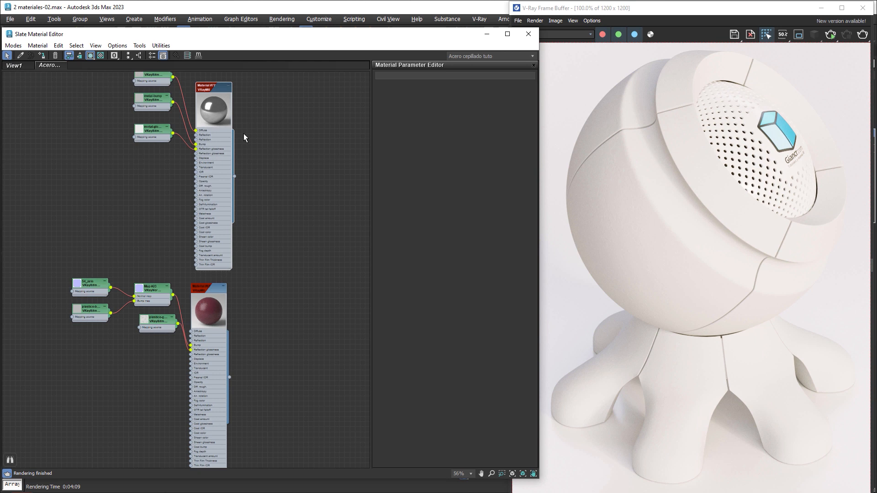
# - In the brushed steel scene's material graph, collapse the metal and red plastic VRayMtl nodes and bring their node groups closer together
pyautogui.doubleClick(210, 88)
pyautogui.click(228, 86)
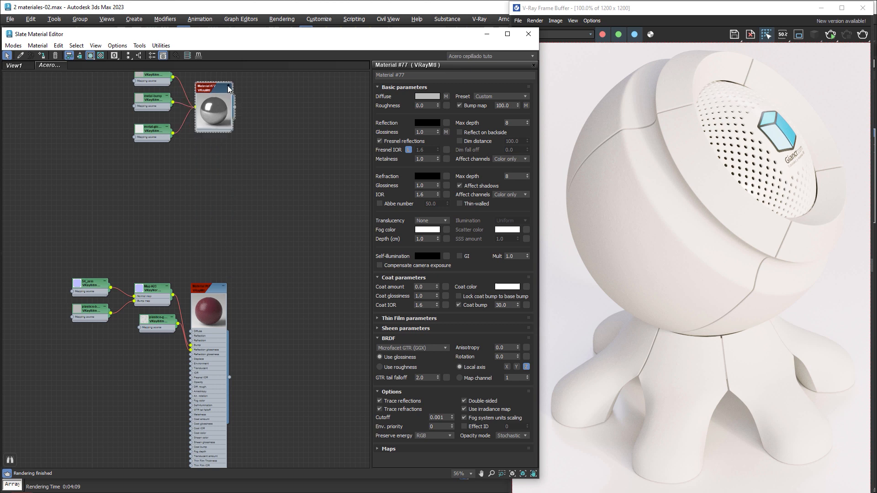
pyautogui.click(224, 286)
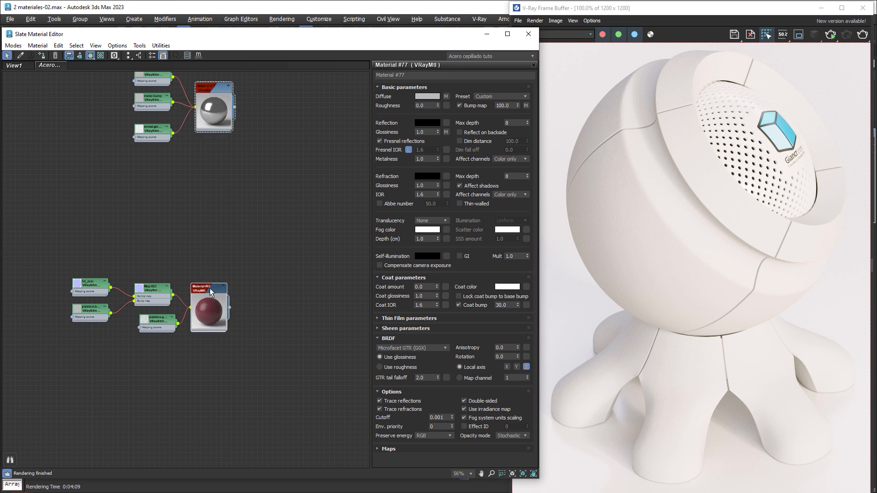
pyautogui.moveTo(210, 288); pyautogui.dragTo(213, 169)
pyautogui.moveTo(242, 135); pyautogui.dragTo(208, 241, button='middle')
pyautogui.scroll(1, 195, 245)
pyautogui.scroll(1, 195, 247)
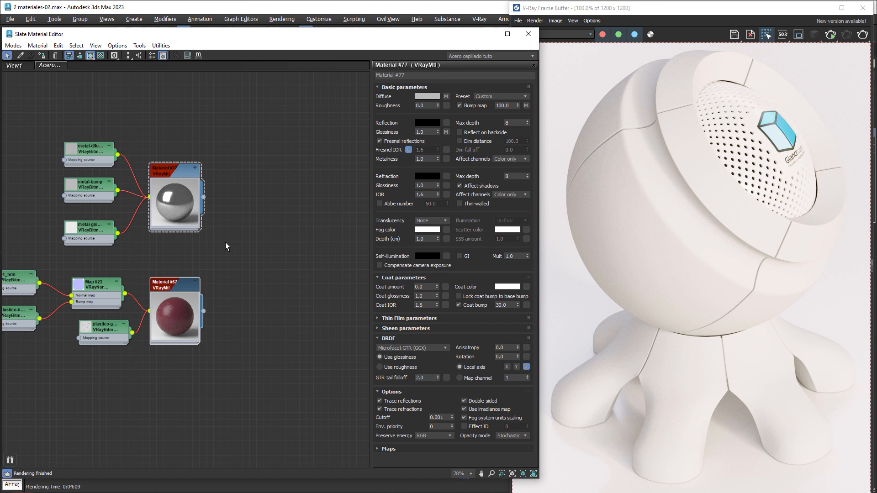
# - Create a VRayBlendMtl with the metal material as its base and the red plastic material as Coat 1
pyautogui.rightClick(259, 225)
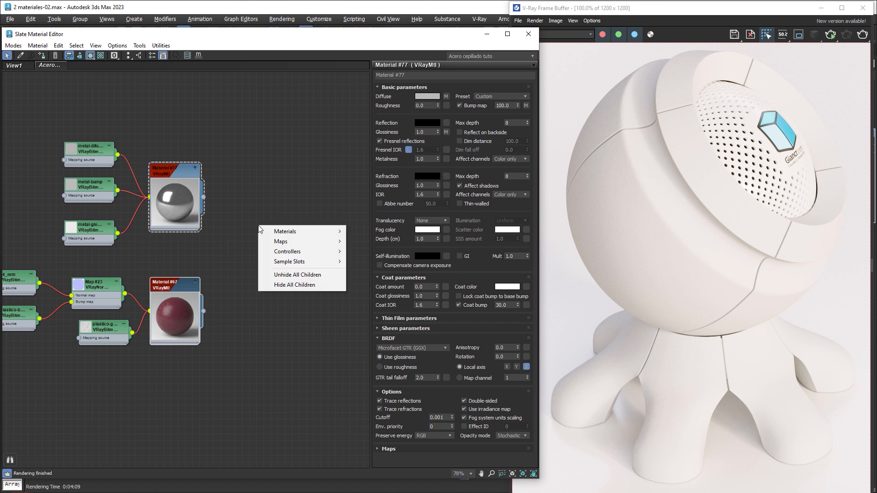
pyautogui.moveTo(298, 232)
pyautogui.moveTo(389, 256)
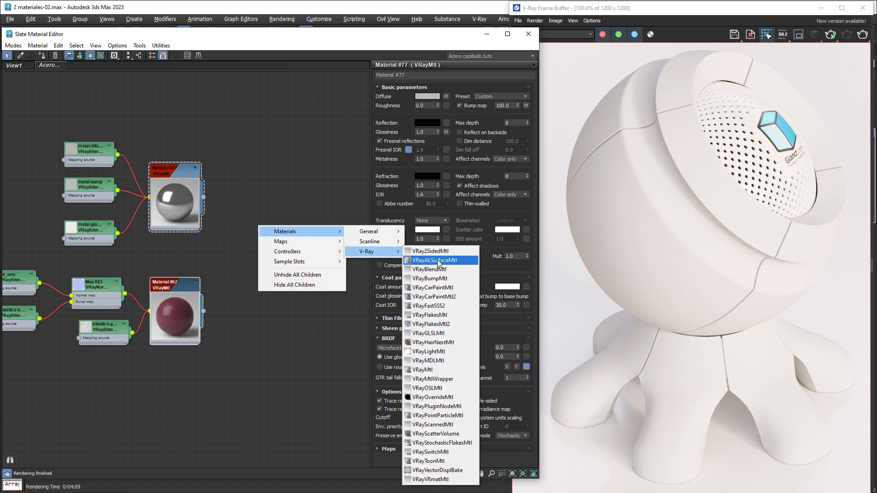
pyautogui.click(454, 270)
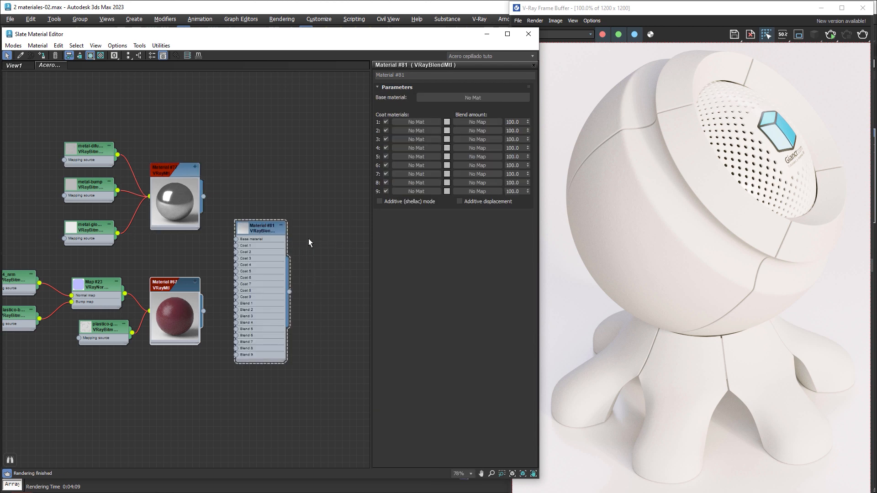
pyautogui.scroll(1, 237, 228)
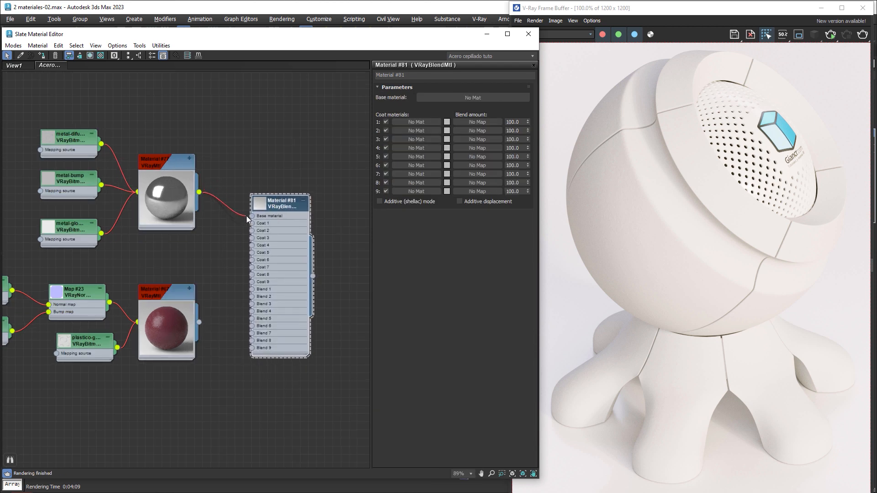
pyautogui.moveTo(247, 219); pyautogui.dragTo(252, 218)
pyautogui.moveTo(201, 323); pyautogui.dragTo(251, 225)
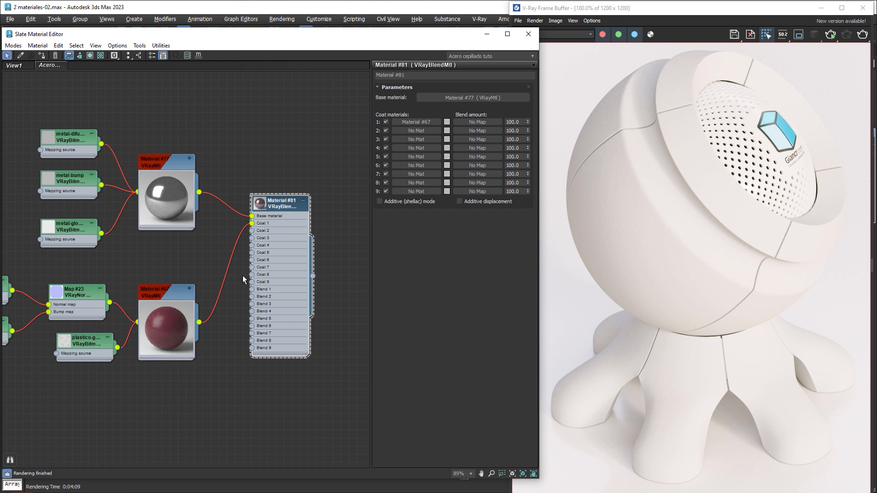
# - Enlarge the blend node's preview, and run and stop an interactive render of the unmasked metal and plastic blend
pyautogui.doubleClick(260, 204)
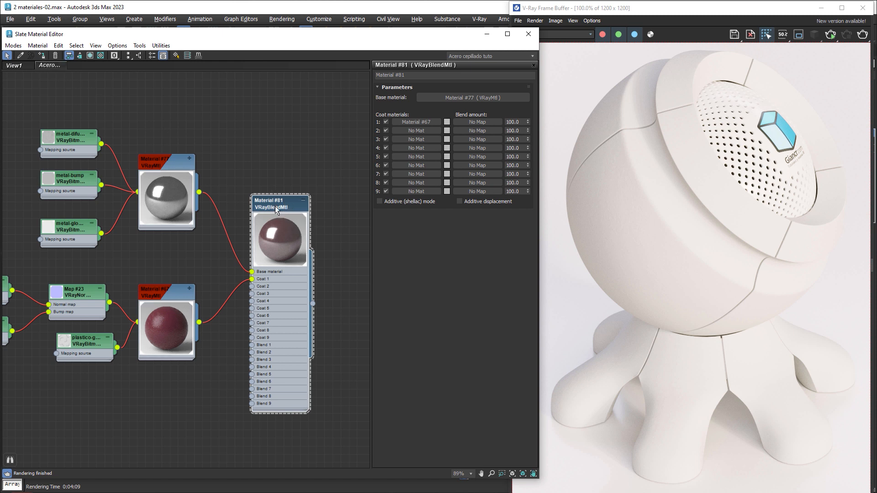
pyautogui.click(830, 34)
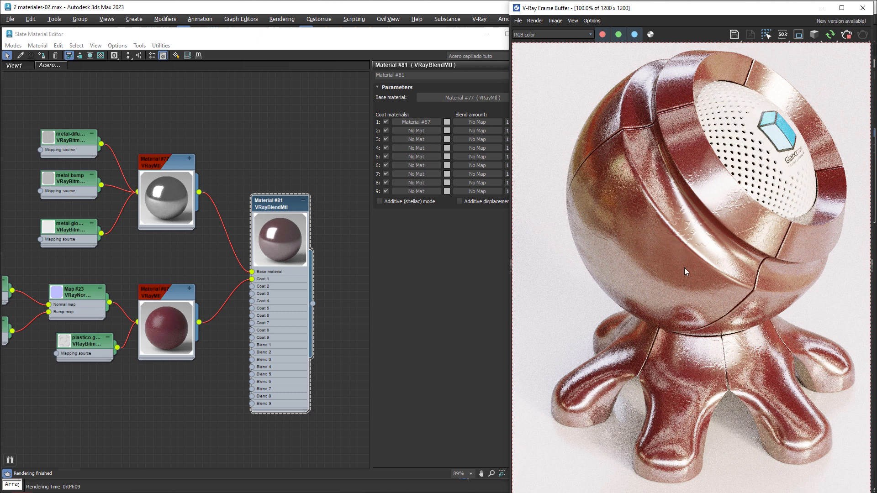
pyautogui.click(845, 36)
# - Use 81 4px.jpg from the tuto folder as the Blend 1 mask of the VRayBlendMtl and start an interactive render
pyautogui.click(320, 492)
pyautogui.click(140, 188)
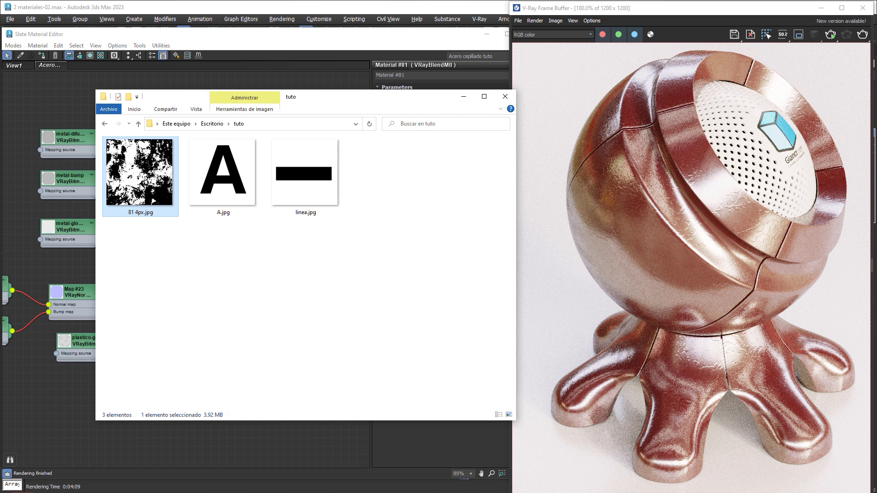
pyautogui.moveTo(142, 183); pyautogui.dragTo(61, 421)
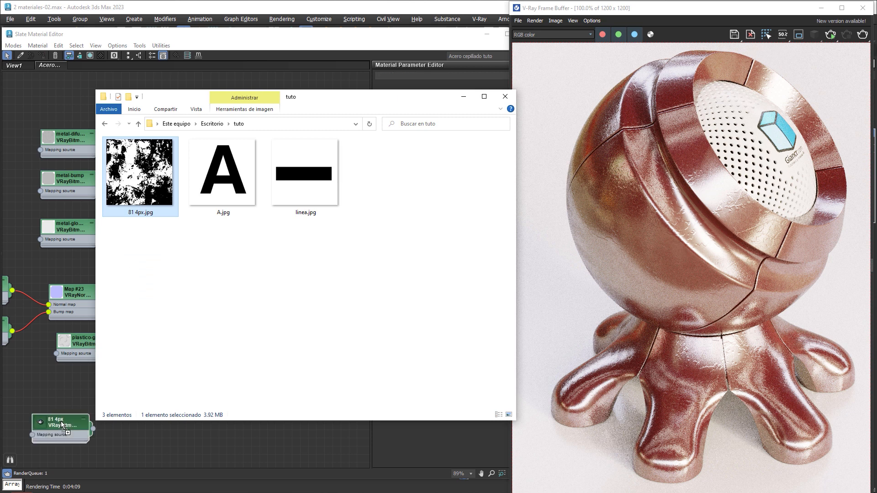
pyautogui.click(56, 426)
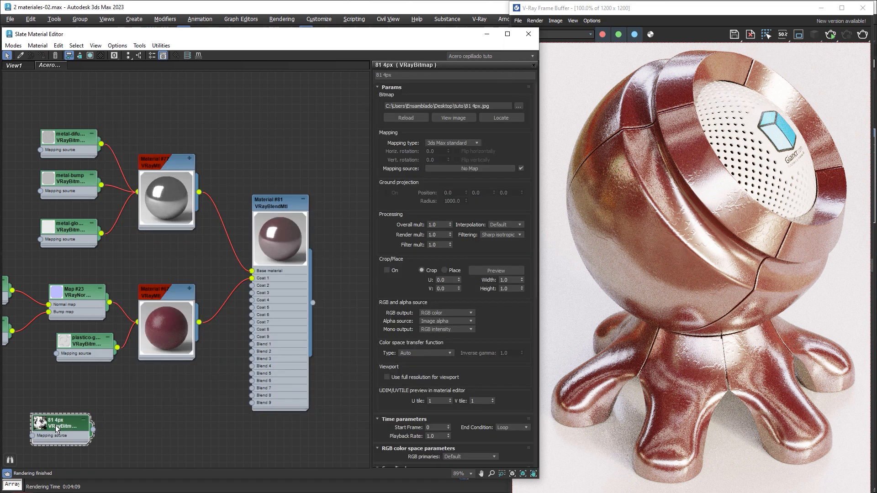
pyautogui.moveTo(57, 425); pyautogui.dragTo(155, 401)
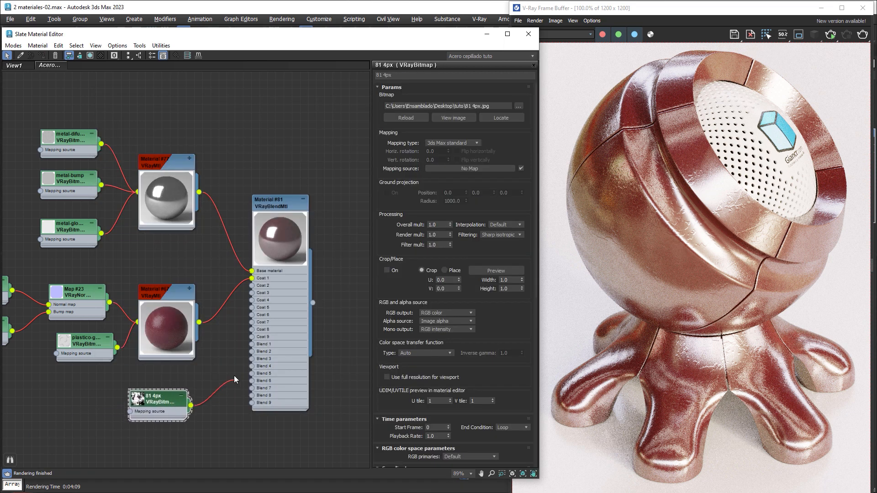
pyautogui.moveTo(234, 379); pyautogui.dragTo(251, 345)
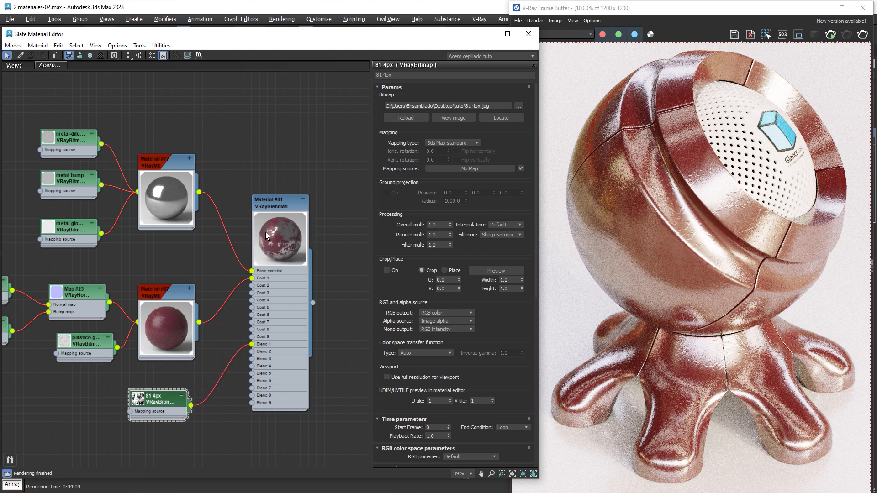
pyautogui.click(733, 10)
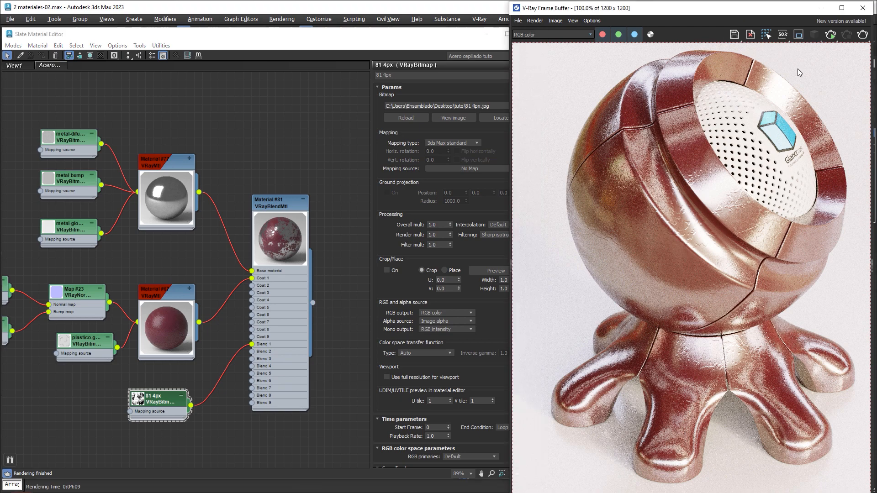
pyautogui.click(830, 38)
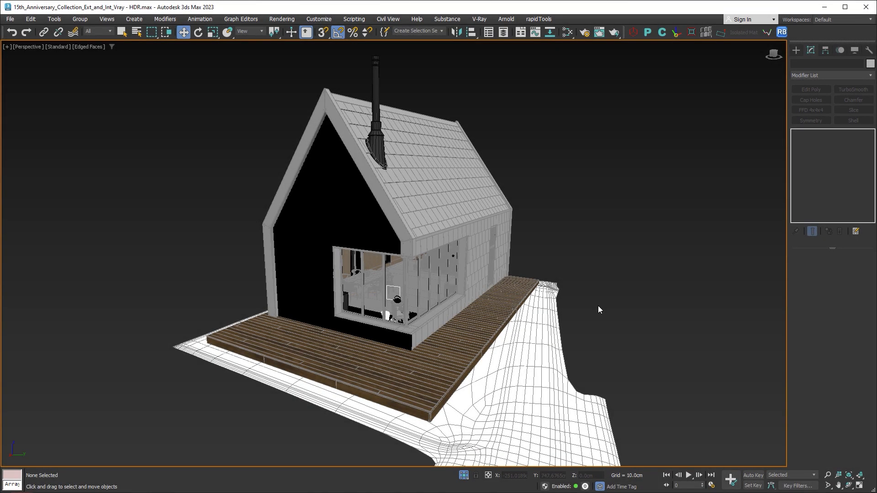
# - In the cabin scene's material graph, create a VRayBlendMtl with the upper VRayMtl as base and the lower, darker one as Coat 1
pyautogui.keyDown('alt'); pyautogui.moveTo(593, 246); pyautogui.dragTo(611, 277, button='middle'); pyautogui.keyUp('alt')
pyautogui.scroll(-8, 606, 232)
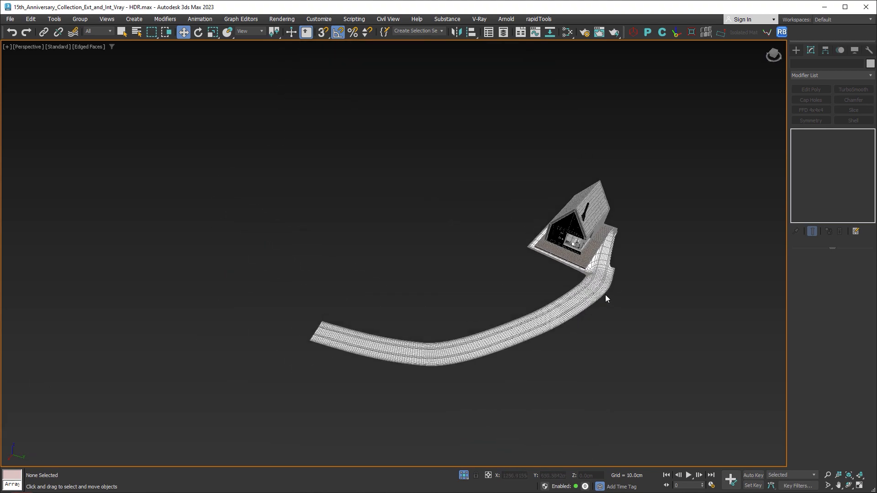
pyautogui.scroll(10, 598, 290)
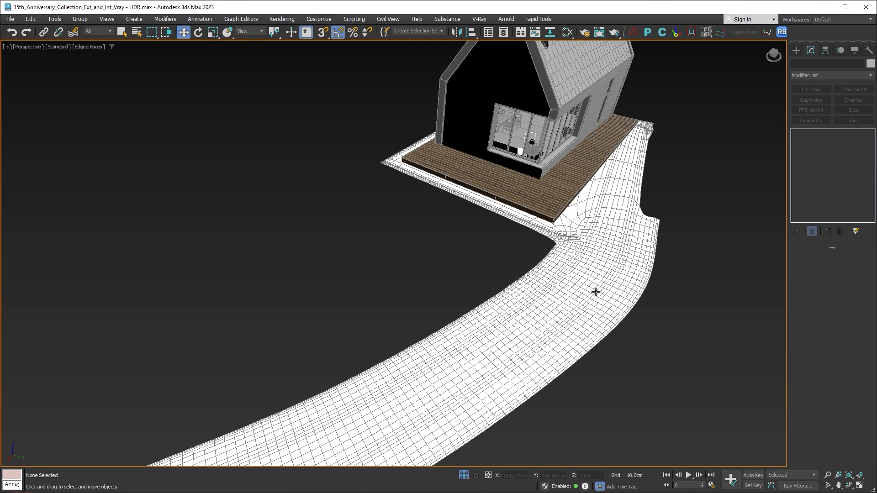
pyautogui.click(566, 32)
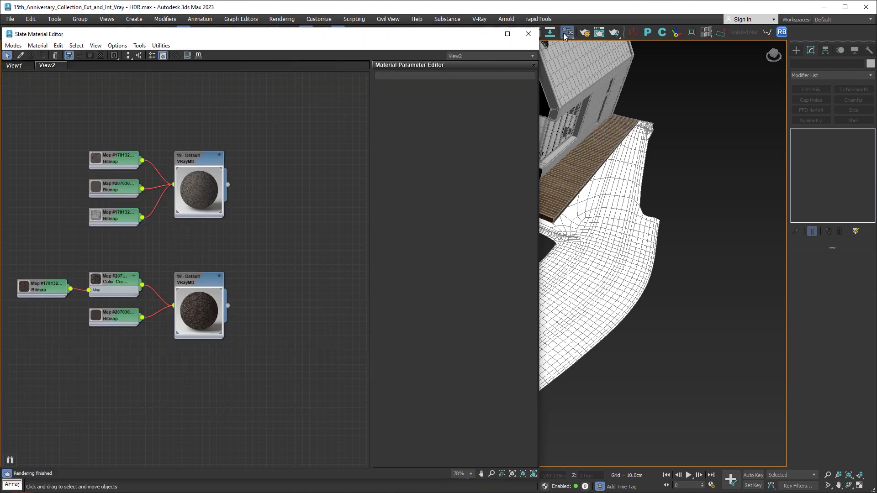
pyautogui.doubleClick(201, 161)
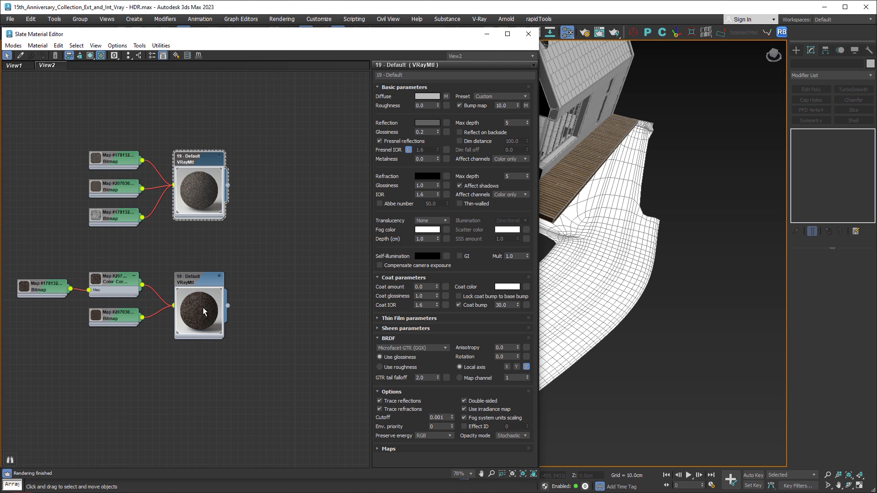
pyautogui.moveTo(227, 185); pyautogui.dragTo(273, 220)
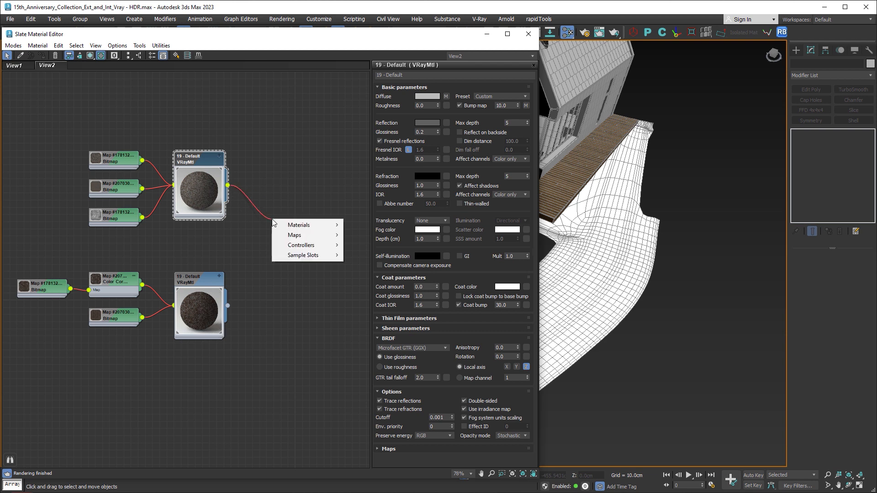
pyautogui.moveTo(311, 226)
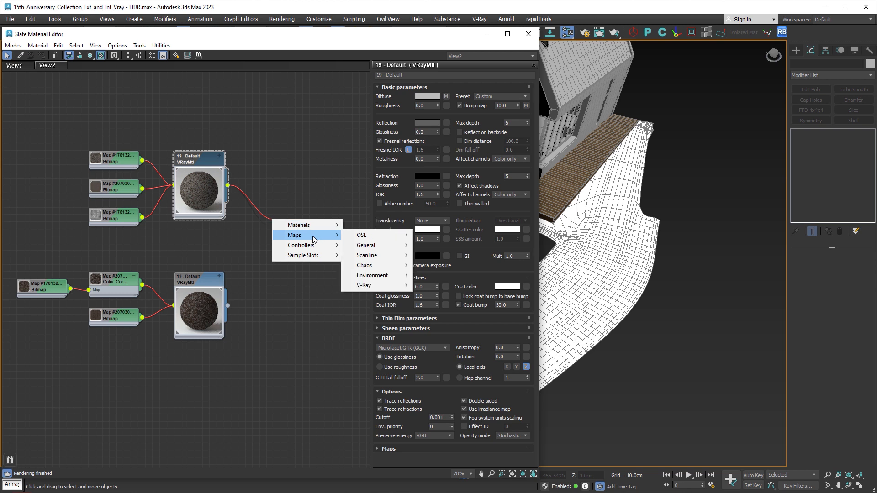
pyautogui.moveTo(374, 247)
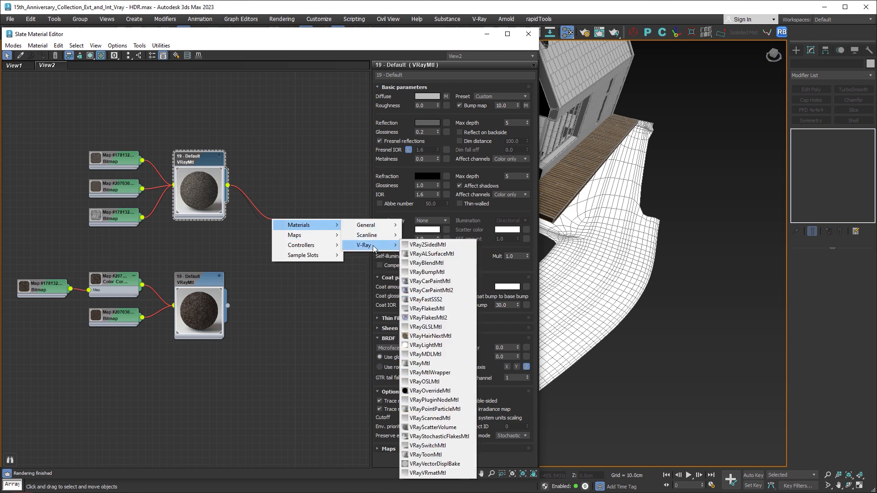
pyautogui.click(447, 262)
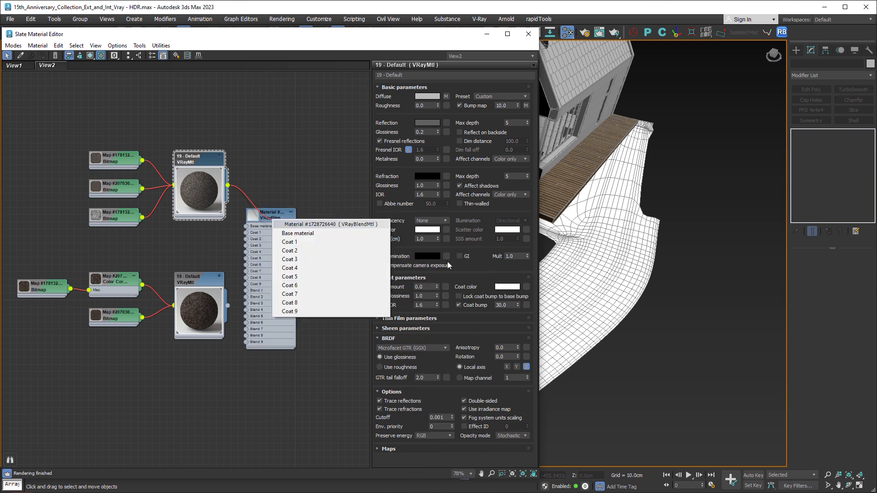
pyautogui.click(293, 234)
pyautogui.moveTo(228, 305); pyautogui.dragTo(245, 234)
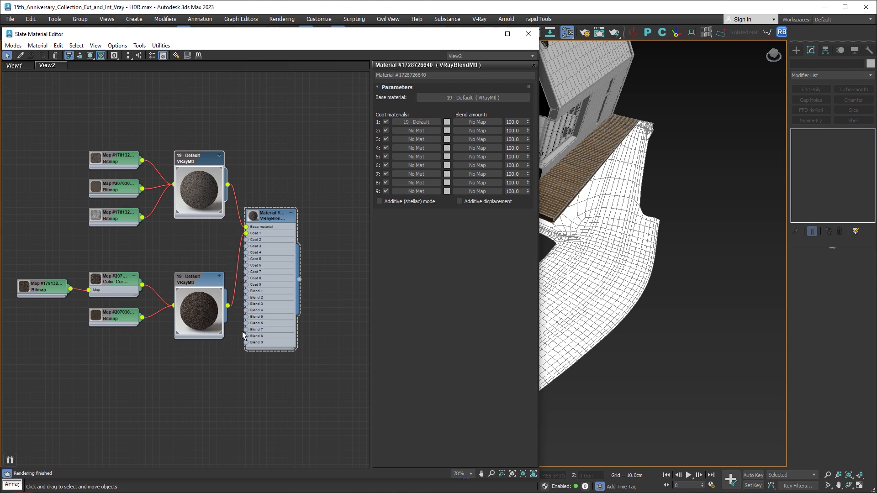
# - Connect a new Vertex Color map to Blend 1 and assign the blend material to the gravel road mesh
pyautogui.rightClick(245, 373)
pyautogui.moveTo(286, 386)
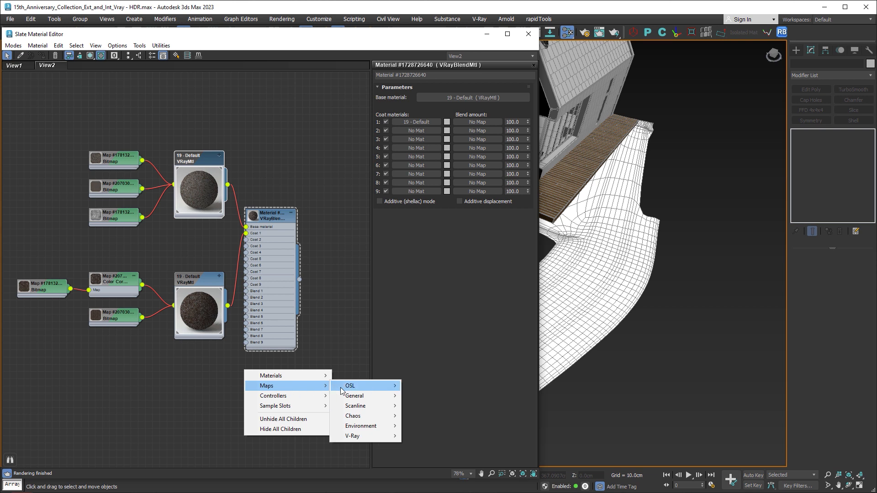
pyautogui.moveTo(351, 396)
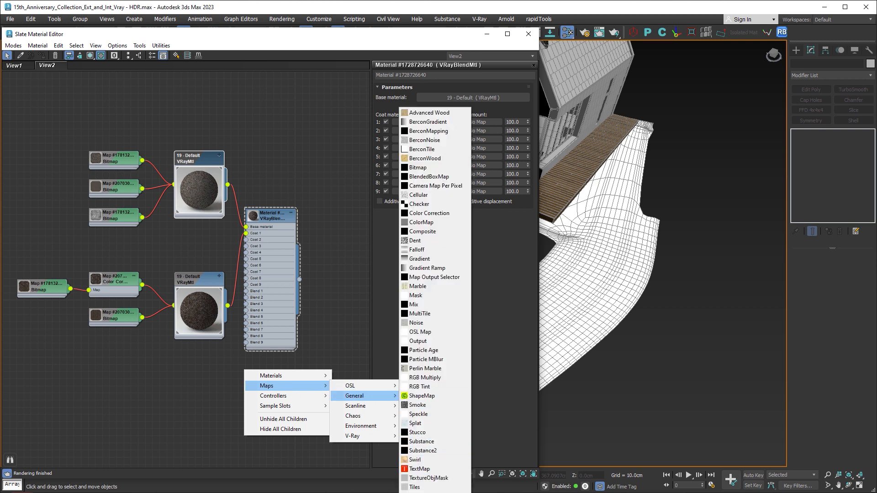
pyautogui.click(422, 492)
pyautogui.moveTo(246, 378); pyautogui.dragTo(247, 294)
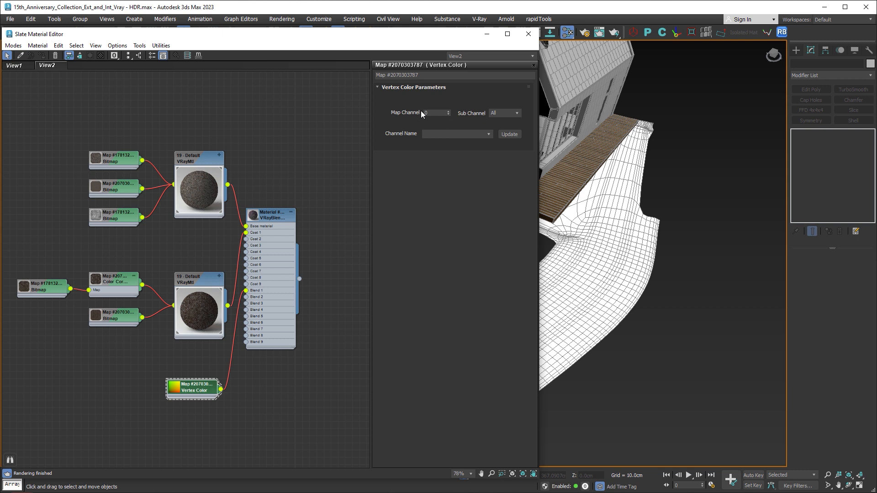
pyautogui.moveTo(299, 278); pyautogui.dragTo(543, 284)
pyautogui.click(528, 34)
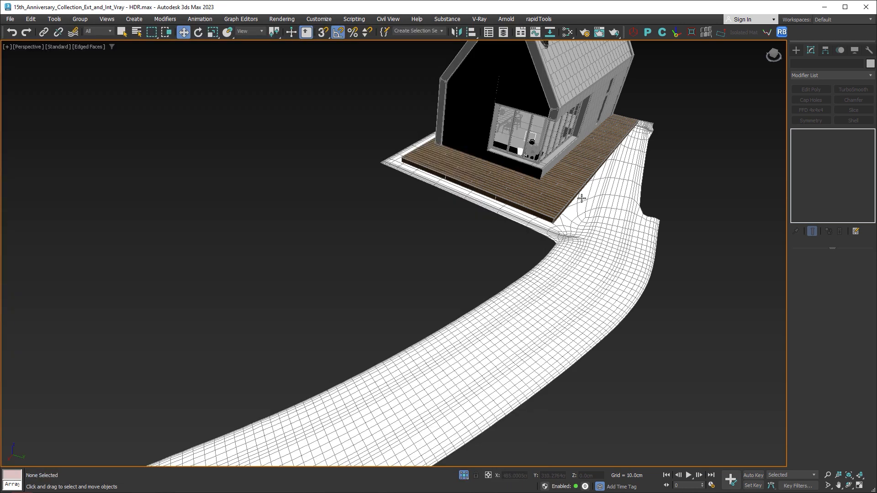
# - Select the gravel road mesh and add a VertexPaint modifier to it
pyautogui.click(613, 243)
pyautogui.click(871, 76)
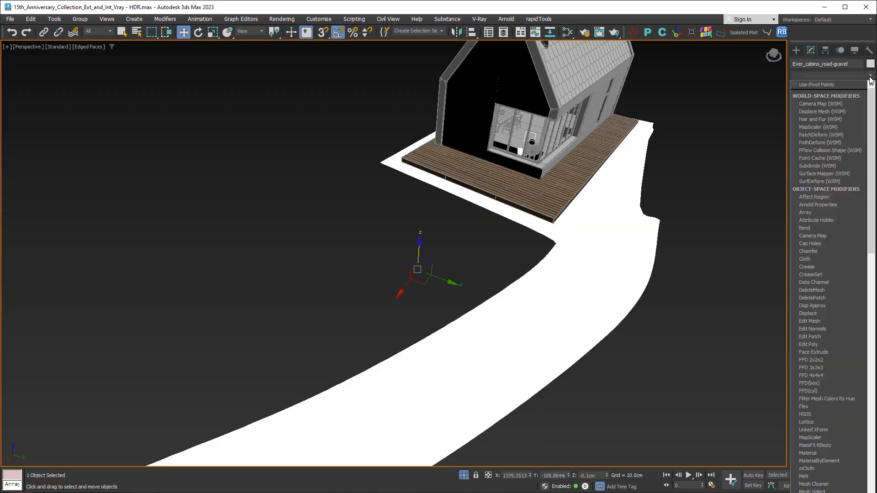
pyautogui.moveTo(871, 117); pyautogui.dragTo(870, 380)
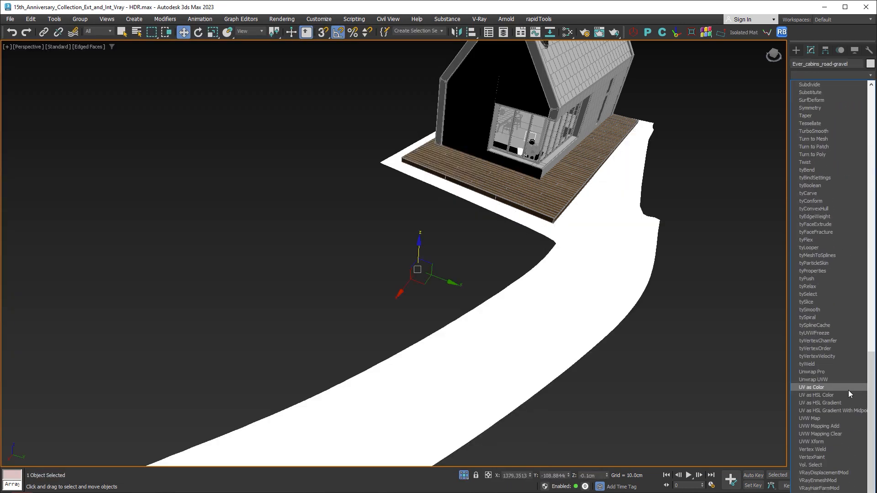
pyautogui.click(821, 456)
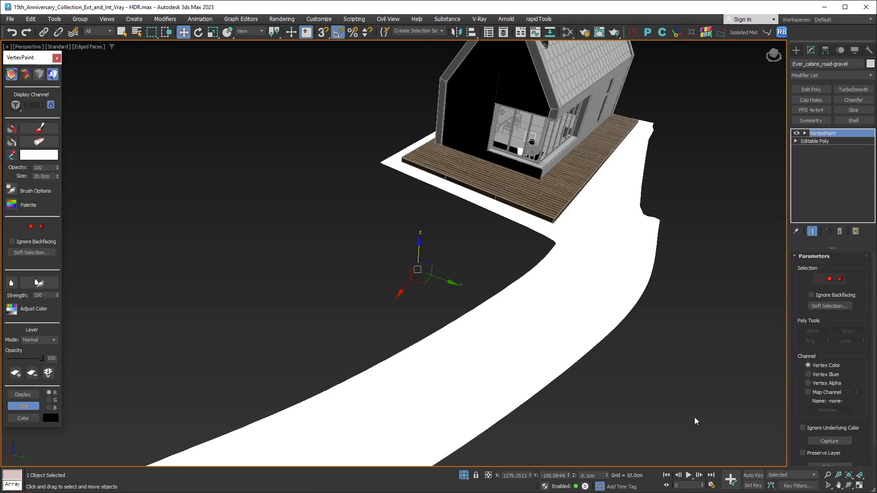
# - Set the VertexPaint color to black and activate the paint brush
pyautogui.click(50, 156)
pyautogui.moveTo(91, 131); pyautogui.dragTo(100, 63)
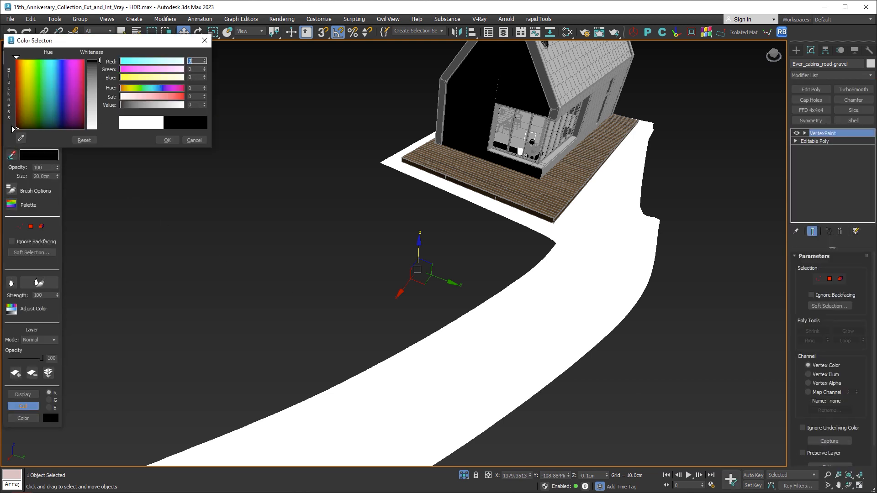
pyautogui.click(172, 141)
pyautogui.click(41, 129)
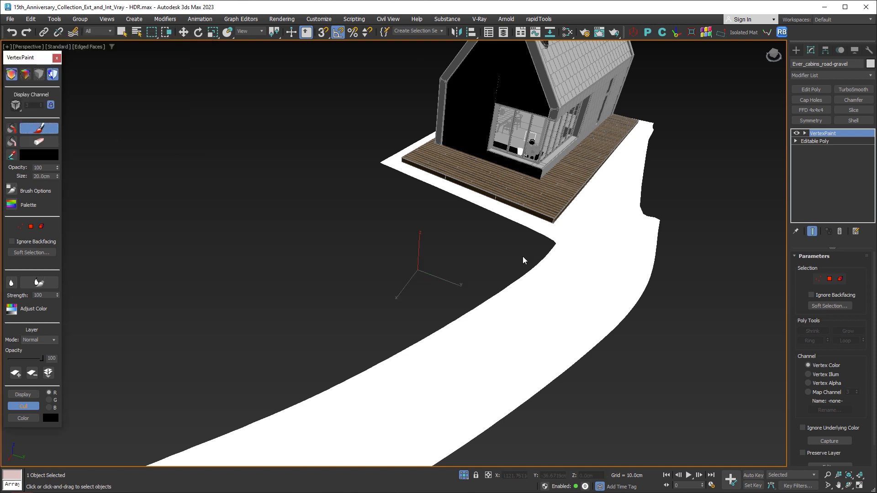
# - Set the brush size to 100 cm and paint black along the road beside the deck and around the bend
pyautogui.doubleClick(42, 176)
pyautogui.write('100')
pyautogui.press('Return')
pyautogui.moveTo(571, 288)
pyautogui.mouseDown()
pyautogui.moveTo(593, 264)
pyautogui.moveTo(576, 211)
pyautogui.moveTo(633, 134)
pyautogui.moveTo(587, 221)
pyautogui.moveTo(584, 196)
pyautogui.moveTo(622, 171)
pyautogui.moveTo(594, 247)
pyautogui.moveTo(561, 287)
pyautogui.moveTo(618, 226)
pyautogui.moveTo(592, 214)
pyautogui.moveTo(612, 169)
pyautogui.moveTo(587, 191)
pyautogui.moveTo(577, 218)
pyautogui.moveTo(548, 222)
pyautogui.mouseUp()
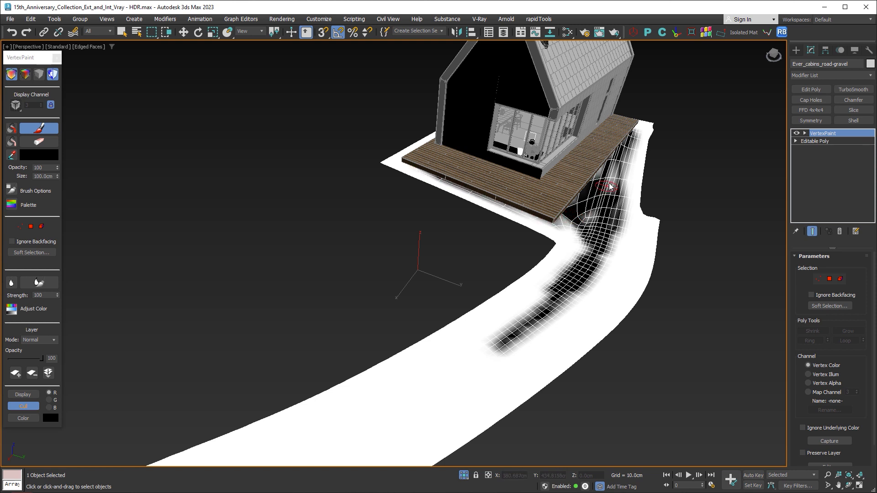
pyautogui.moveTo(610, 186)
pyautogui.mouseDown()
pyautogui.moveTo(616, 158)
pyautogui.moveTo(606, 255)
pyautogui.mouseUp()
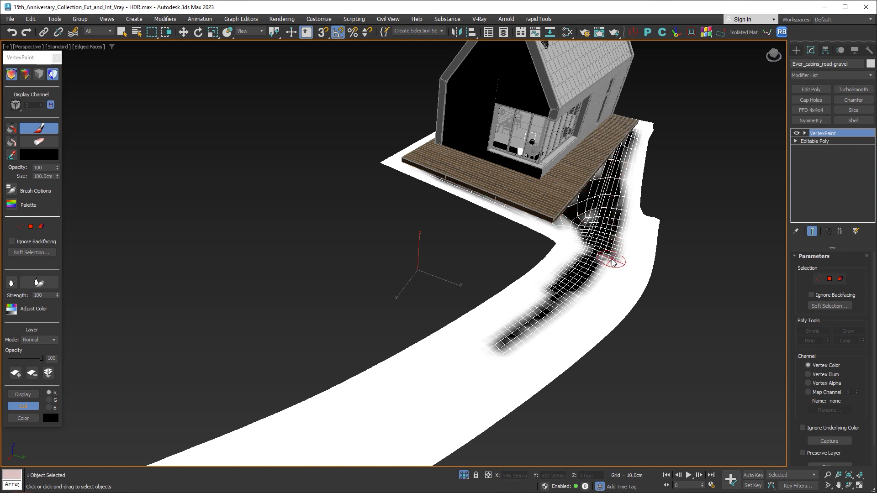
# - Set the VertexPaint brush size to 300 cm and paint black along the middle of the road to its far end
pyautogui.doubleClick(53, 176)
pyautogui.write('300')
pyautogui.press('Return')
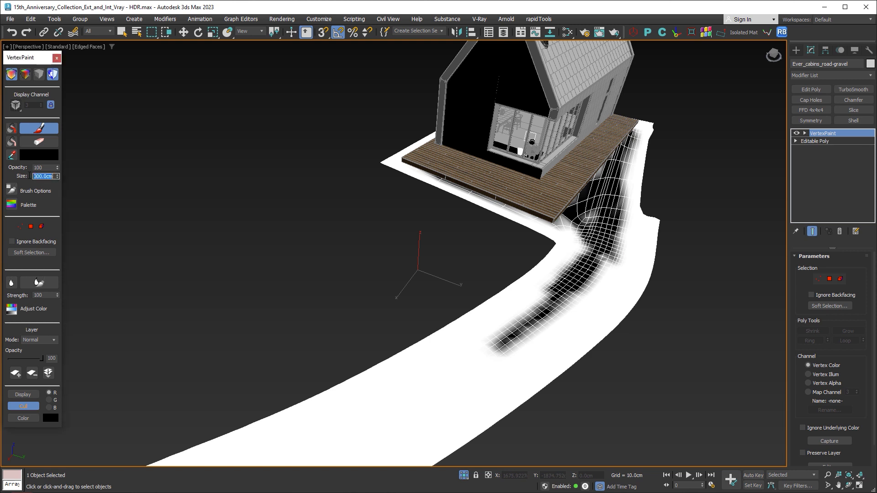
pyautogui.moveTo(450, 382)
pyautogui.mouseDown()
pyautogui.moveTo(524, 336)
pyautogui.moveTo(583, 264)
pyautogui.moveTo(596, 178)
pyautogui.moveTo(628, 151)
pyautogui.moveTo(603, 282)
pyautogui.moveTo(482, 360)
pyautogui.mouseUp()
pyautogui.moveTo(482, 360); pyautogui.dragTo(569, 243, button='middle')
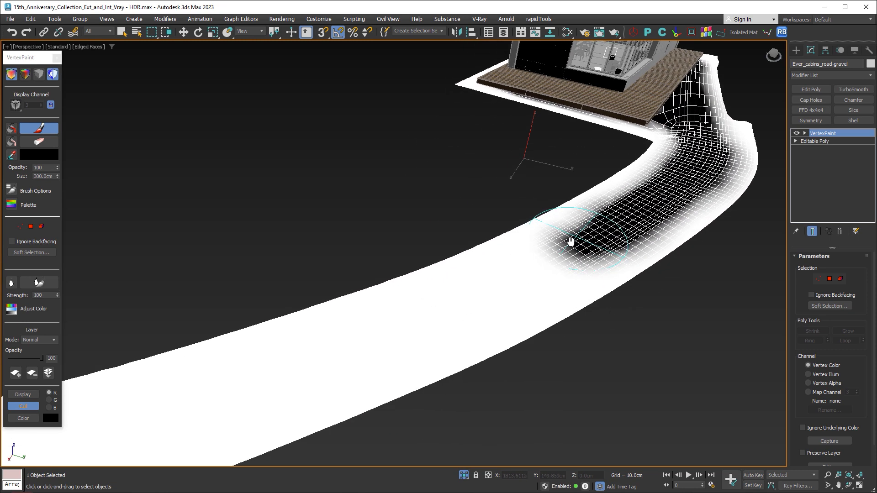
pyautogui.scroll(-2, 571, 245)
pyautogui.moveTo(571, 248)
pyautogui.mouseDown()
pyautogui.moveTo(343, 335)
pyautogui.moveTo(438, 311)
pyautogui.mouseUp()
pyautogui.moveTo(416, 319)
pyautogui.mouseDown(button='middle')
pyautogui.moveTo(550, 265)
pyautogui.moveTo(668, 277)
pyautogui.mouseUp(button='middle')
pyautogui.moveTo(667, 276)
pyautogui.mouseDown()
pyautogui.moveTo(450, 322)
pyautogui.moveTo(331, 335)
pyautogui.mouseUp()
pyautogui.moveTo(496, 322)
pyautogui.mouseDown(button='middle')
pyautogui.moveTo(542, 303)
pyautogui.moveTo(598, 261)
pyautogui.moveTo(612, 295)
pyautogui.mouseUp(button='middle')
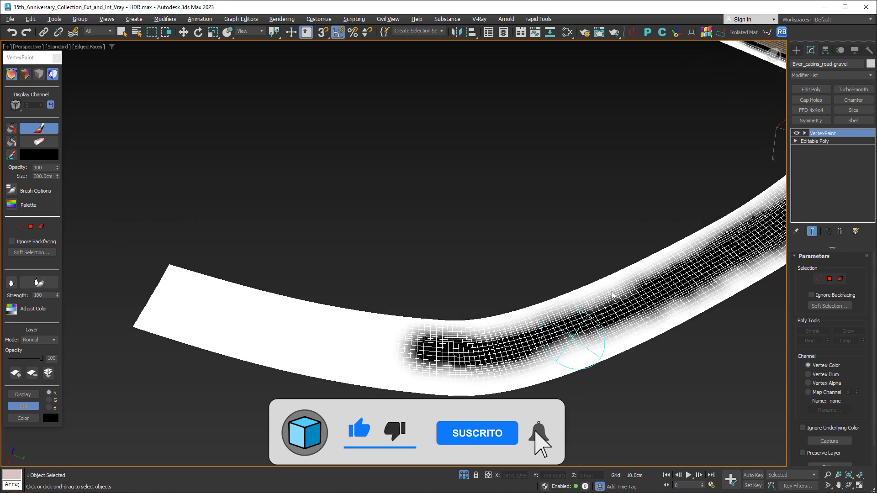
pyautogui.moveTo(454, 355)
pyautogui.mouseDown()
pyautogui.moveTo(352, 342)
pyautogui.moveTo(231, 310)
pyautogui.moveTo(150, 303)
pyautogui.moveTo(400, 345)
pyautogui.mouseUp()
# - Set the brush size to 150 cm and paint over the road's centre line to reinforce the black strip
pyautogui.click(32, 176)
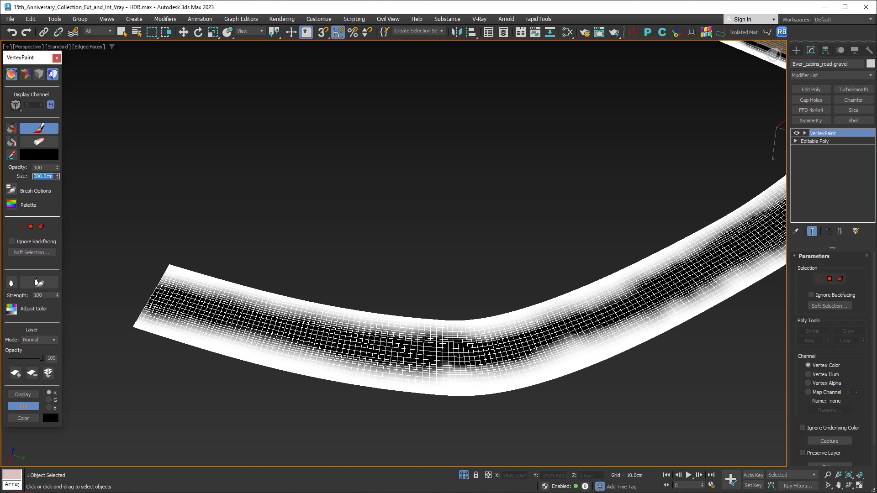
pyautogui.write('150')
pyautogui.press('Return')
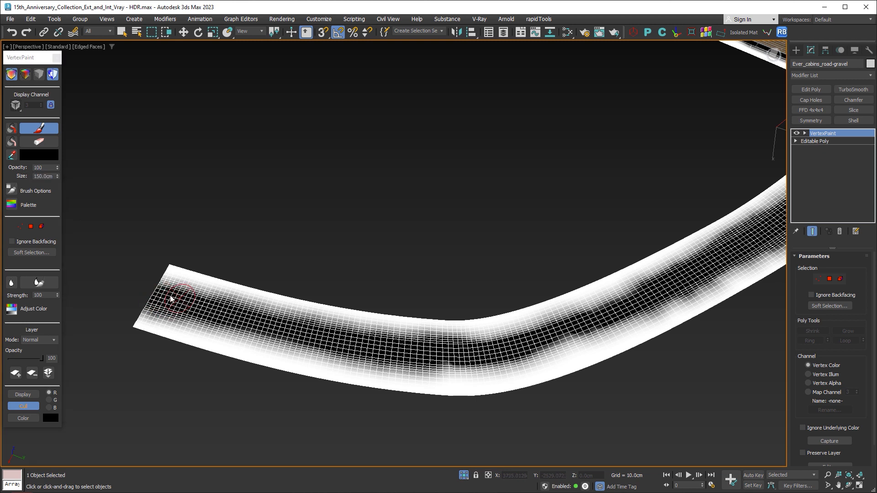
pyautogui.moveTo(170, 299)
pyautogui.mouseDown()
pyautogui.moveTo(470, 358)
pyautogui.moveTo(520, 351)
pyautogui.moveTo(695, 274)
pyautogui.mouseUp()
pyautogui.moveTo(694, 274)
pyautogui.mouseDown(button='middle')
pyautogui.moveTo(630, 307)
pyautogui.moveTo(476, 358)
pyautogui.mouseUp(button='middle')
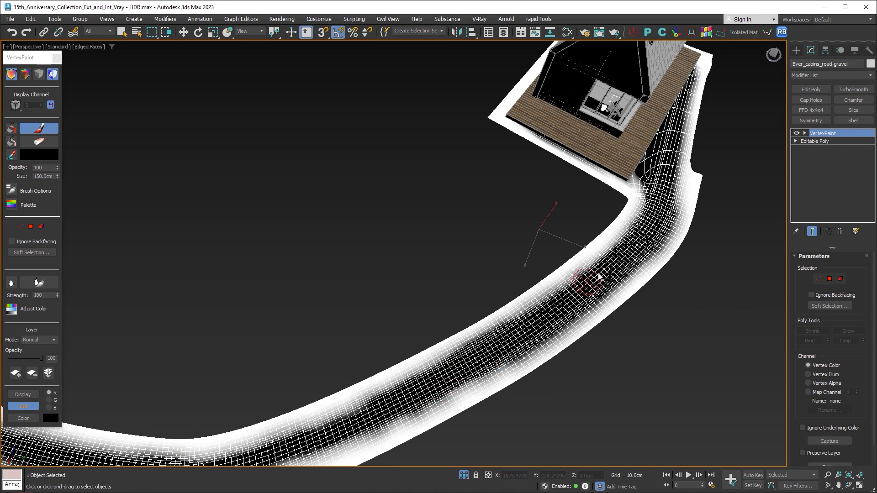
# - Turn off edged faces in the perspective view and check the painted mask along the whole road
pyautogui.press('F4')
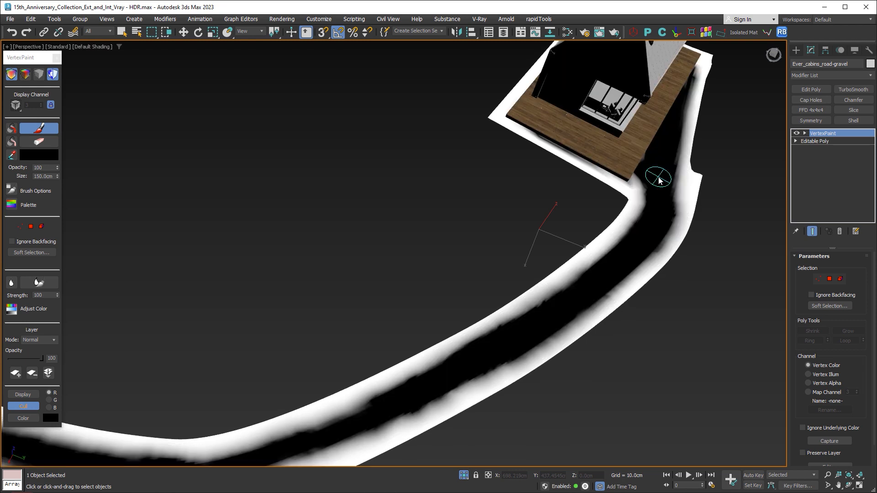
pyautogui.moveTo(597, 229)
pyautogui.mouseDown(button='middle')
pyautogui.moveTo(539, 245)
pyautogui.moveTo(539, 287)
pyautogui.mouseUp(button='middle')
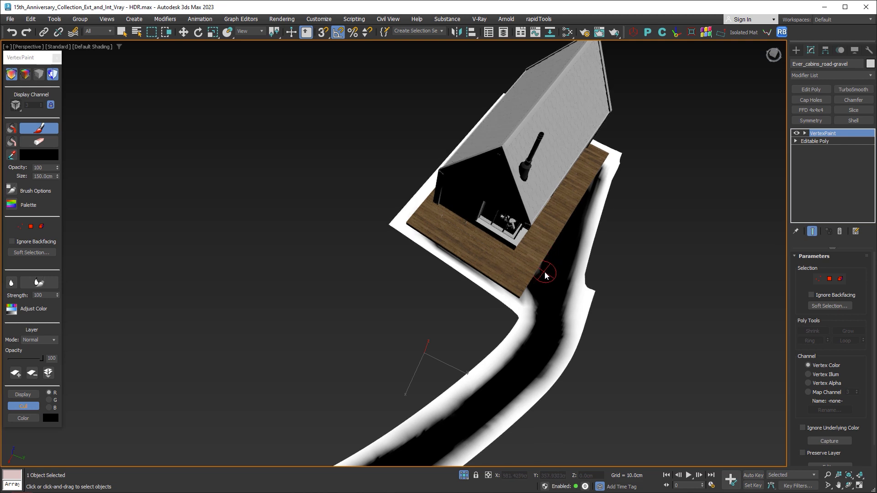
pyautogui.moveTo(551, 277)
pyautogui.mouseDown(button='middle')
pyautogui.moveTo(587, 206)
pyautogui.moveTo(607, 197)
pyautogui.mouseUp(button='middle')
pyautogui.moveTo(597, 244); pyautogui.dragTo(622, 200, button='middle')
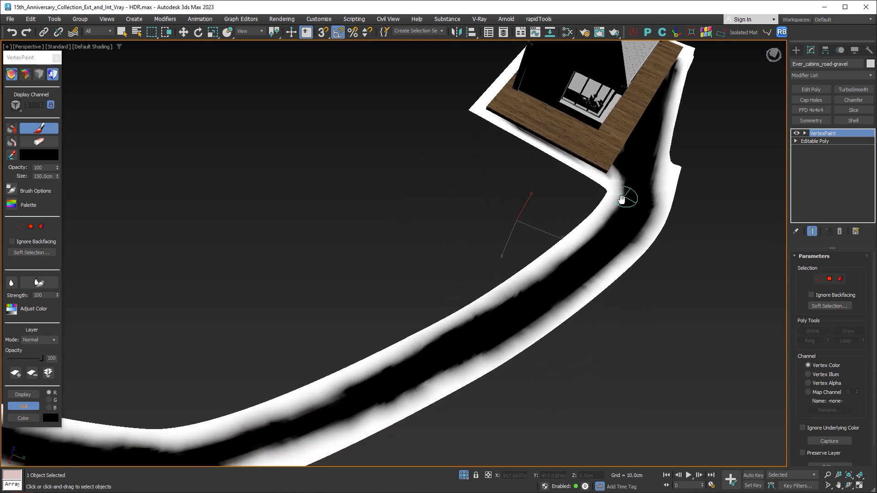
pyautogui.scroll(-4, 621, 199)
pyautogui.scroll(1, 532, 265)
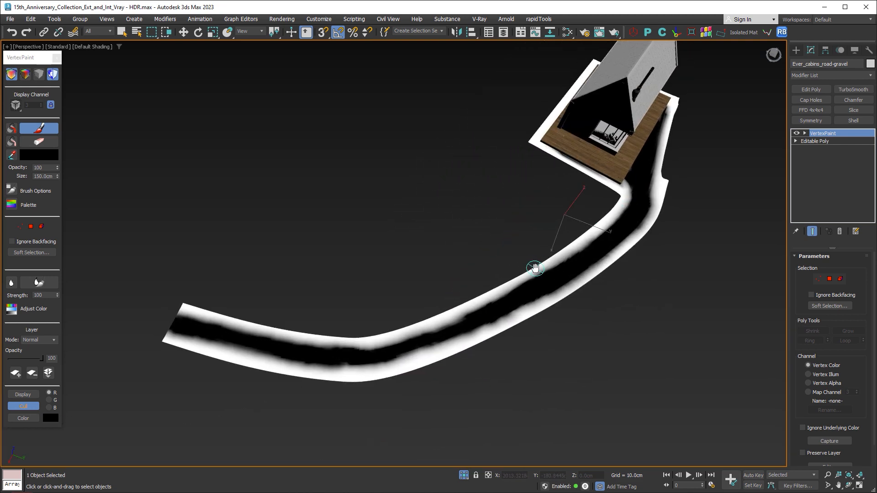
# - Leave the paint brush, switch to four viewports and render the PhysCamera002 view in the V-Ray Frame Buffer to examine the road
pyautogui.press('w')
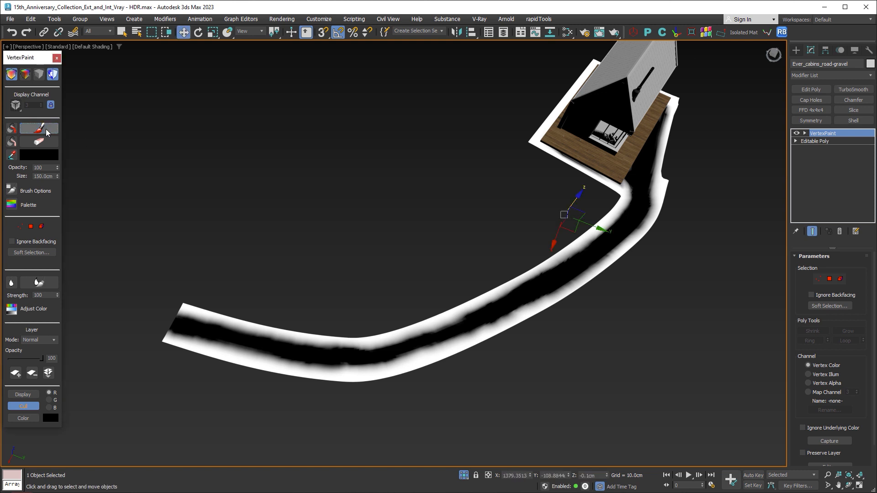
pyautogui.click(853, 483)
pyautogui.rightClick(664, 328)
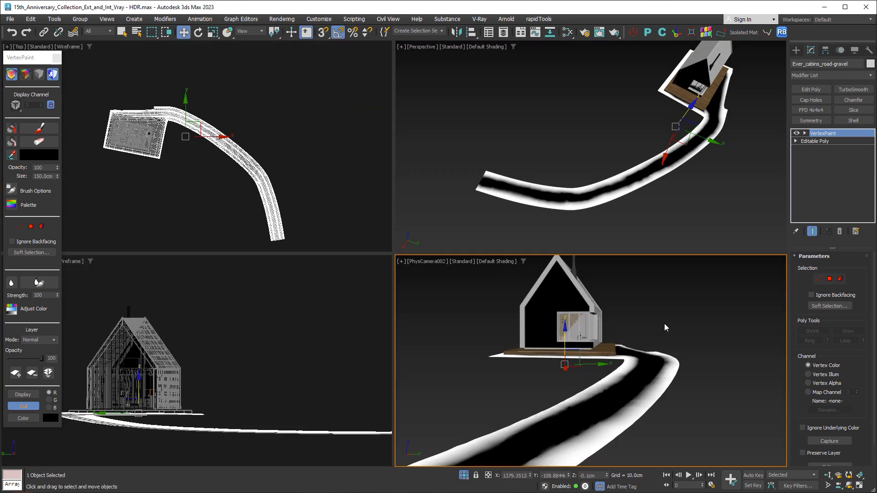
pyautogui.click(479, 18)
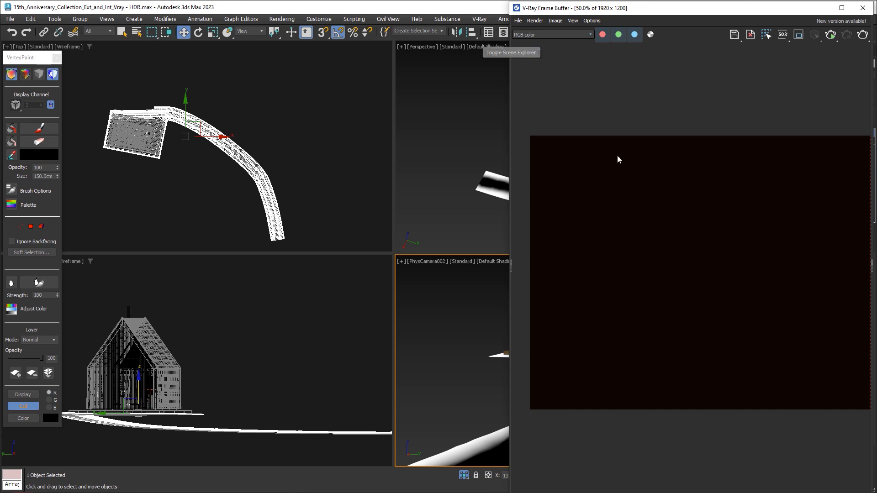
pyautogui.click(830, 36)
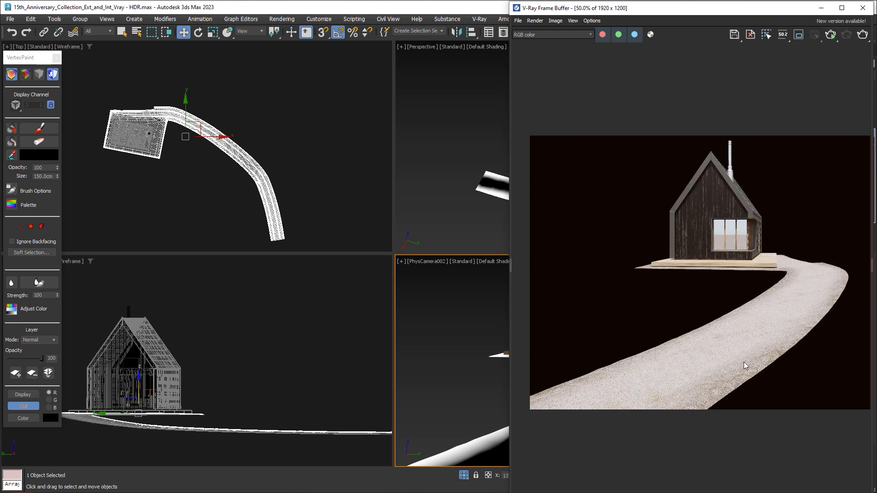
pyautogui.scroll(2, 743, 365)
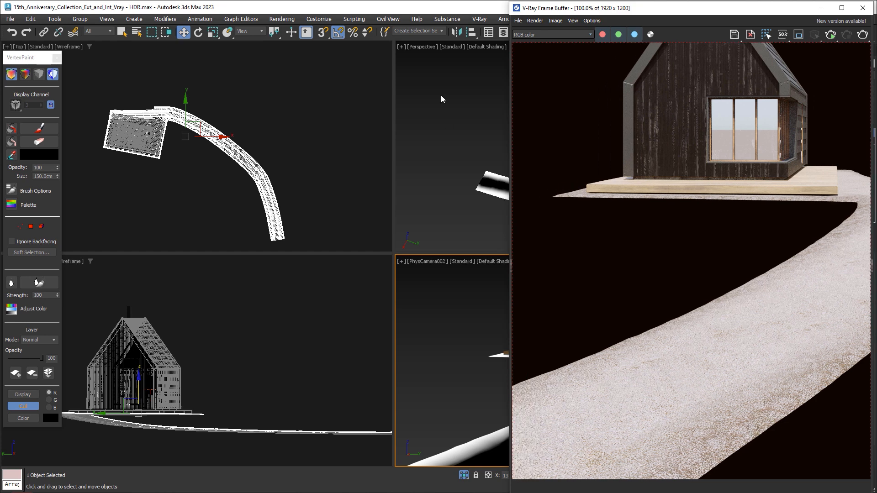
# - Add a VRayColor map set to green (0, 255, 18) and connect it to the base ground material in place of its first bitmap
pyautogui.click(460, 8)
pyautogui.press('m')
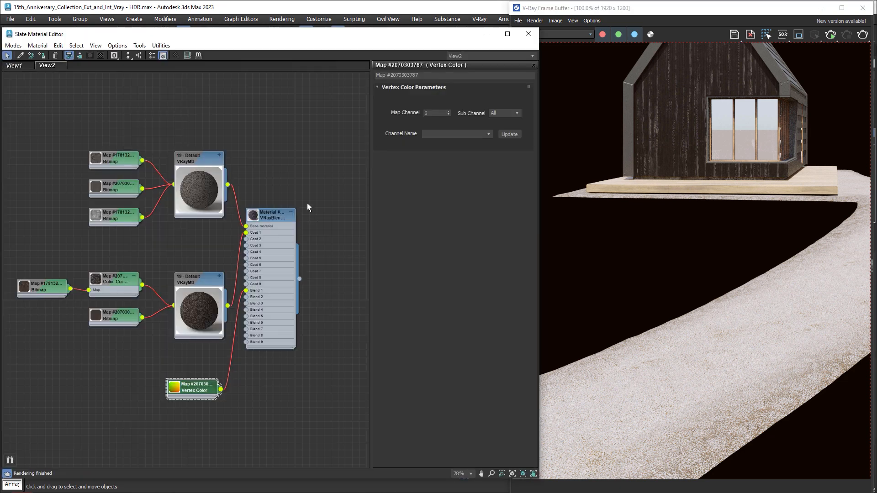
pyautogui.rightClick(215, 126)
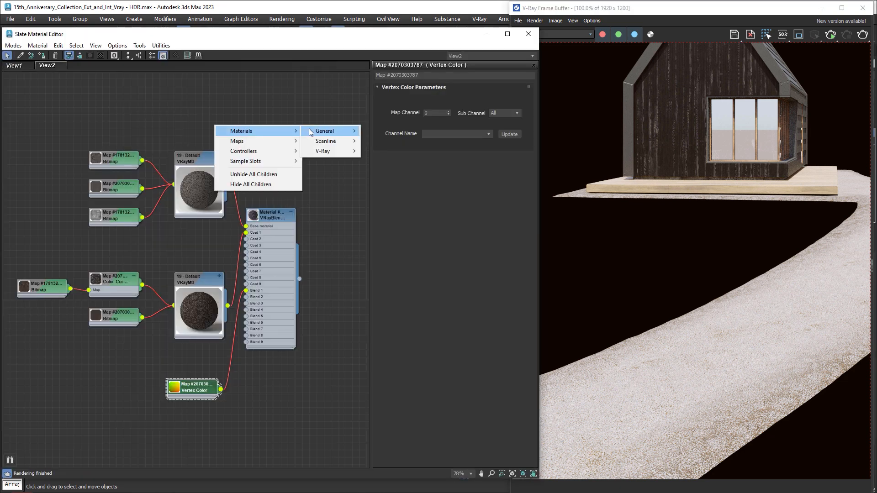
pyautogui.moveTo(325, 192)
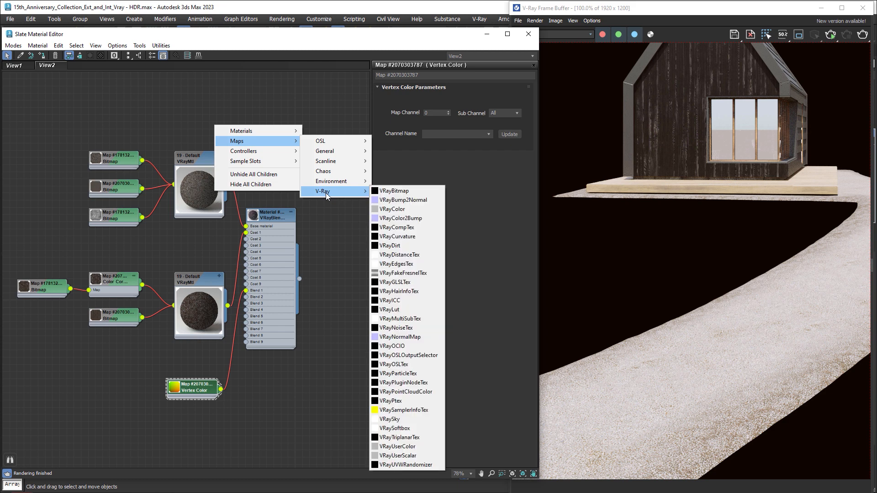
pyautogui.click(391, 209)
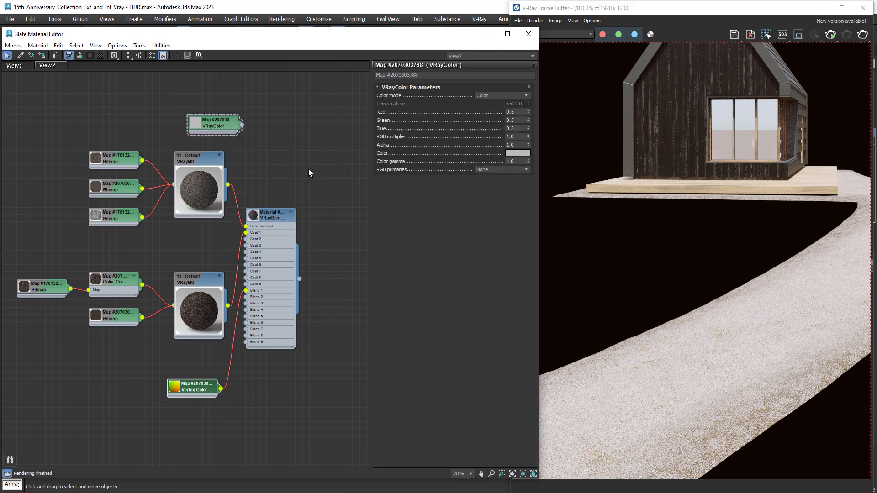
pyautogui.click(507, 153)
pyautogui.moveTo(335, 63)
pyautogui.mouseDown()
pyautogui.moveTo(384, 56)
pyautogui.moveTo(335, 56)
pyautogui.mouseUp()
pyautogui.click(463, 138)
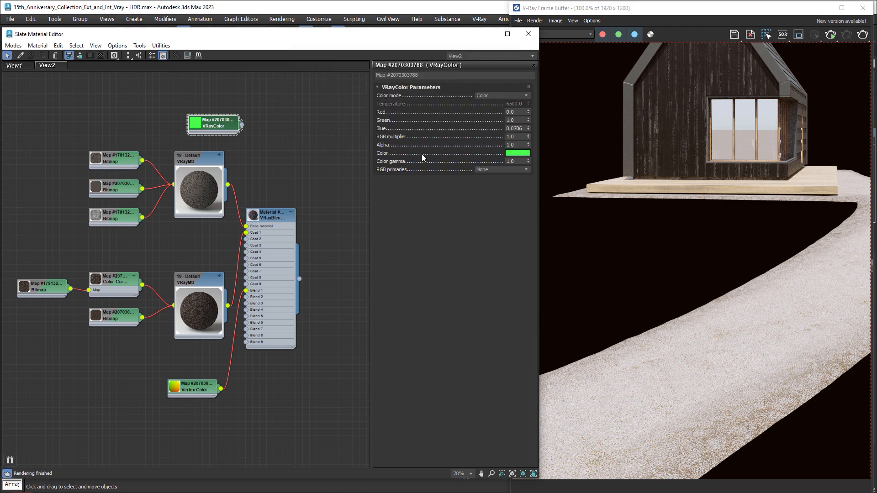
pyautogui.moveTo(242, 125); pyautogui.dragTo(176, 217)
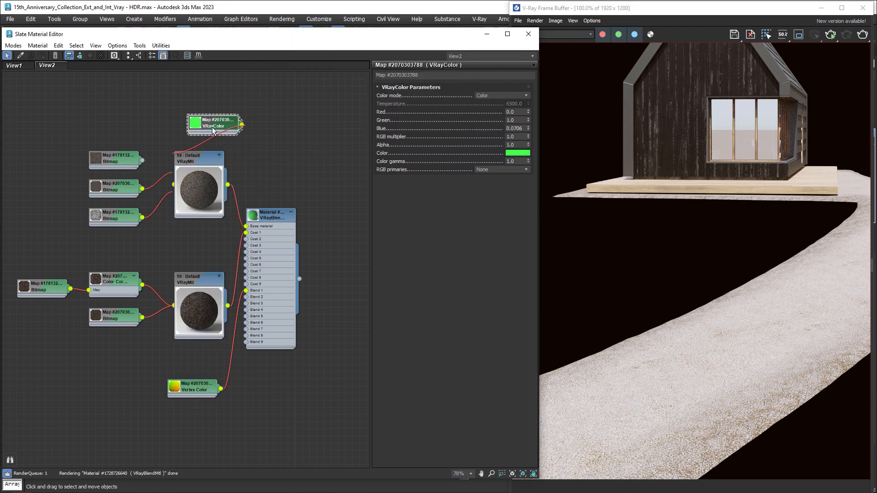
# - Connect a copy of the VRayColor map to the Coat 1 ground material in place of the Color Correction and set it to pure red
pyautogui.moveTo(212, 130); pyautogui.dragTo(178, 339)
pyautogui.click(518, 154)
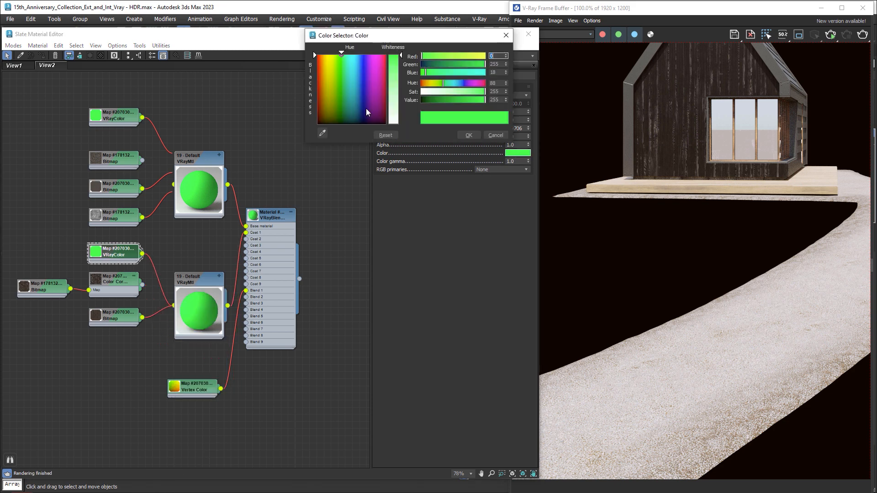
pyautogui.moveTo(366, 108); pyautogui.dragTo(313, 51)
pyautogui.click(457, 124)
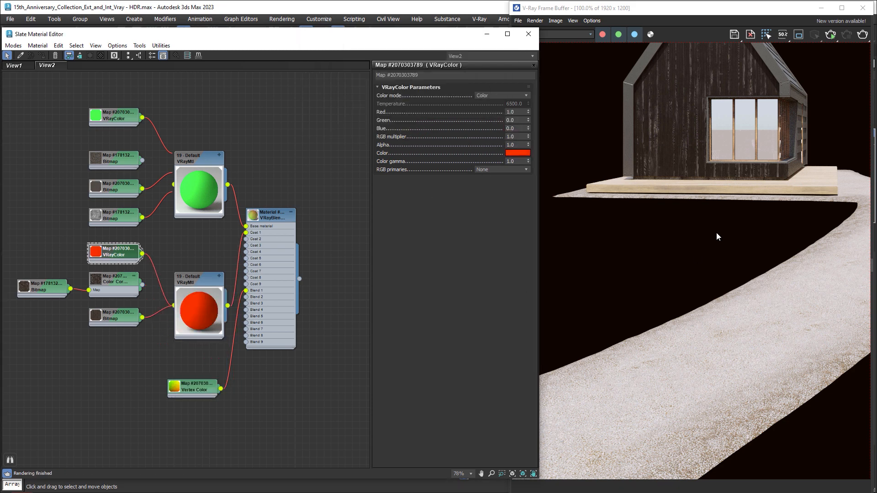
# - Render the camera view with the red and green test colors, stop the render, and close the frame buffer and Slate Material Editor
pyautogui.click(753, 18)
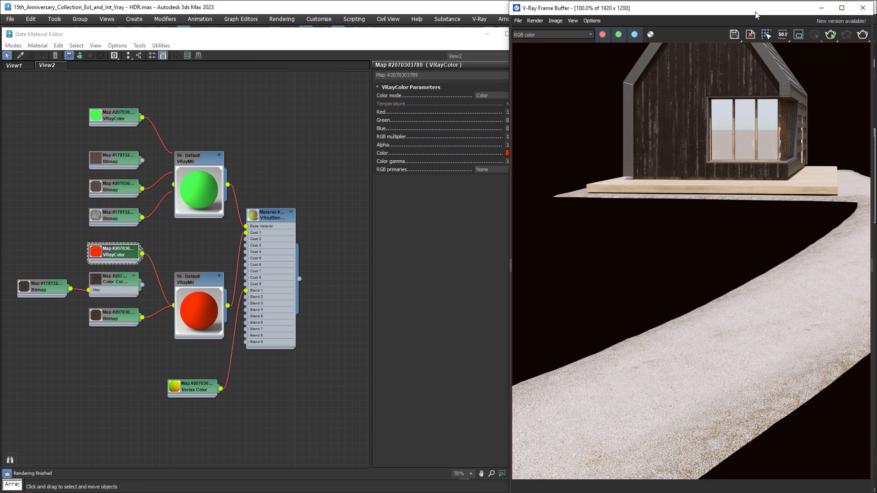
pyautogui.click(830, 35)
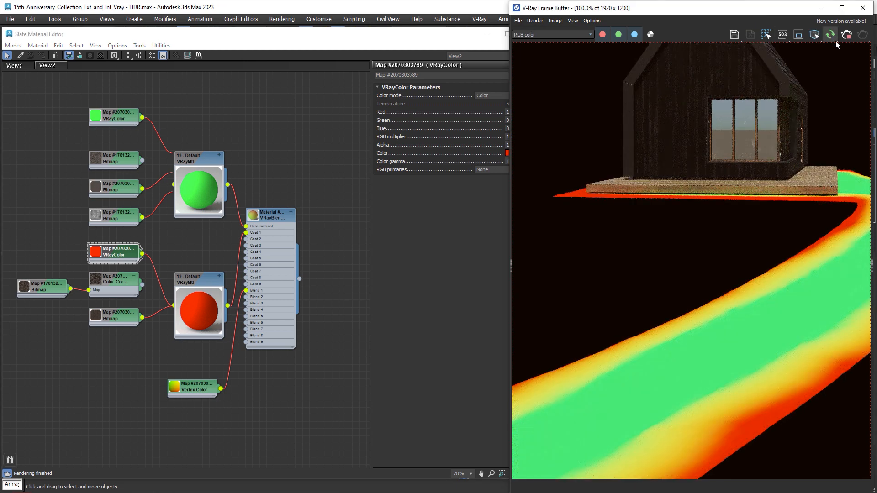
pyautogui.click(847, 37)
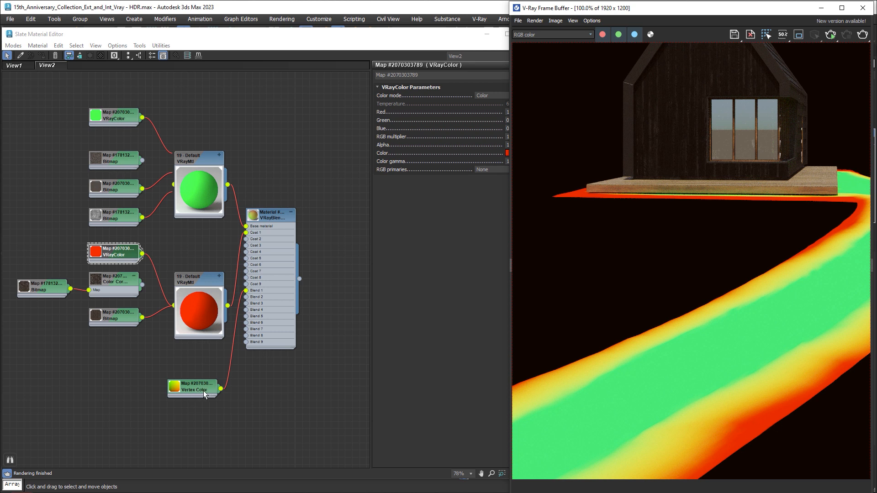
pyautogui.click(862, 8)
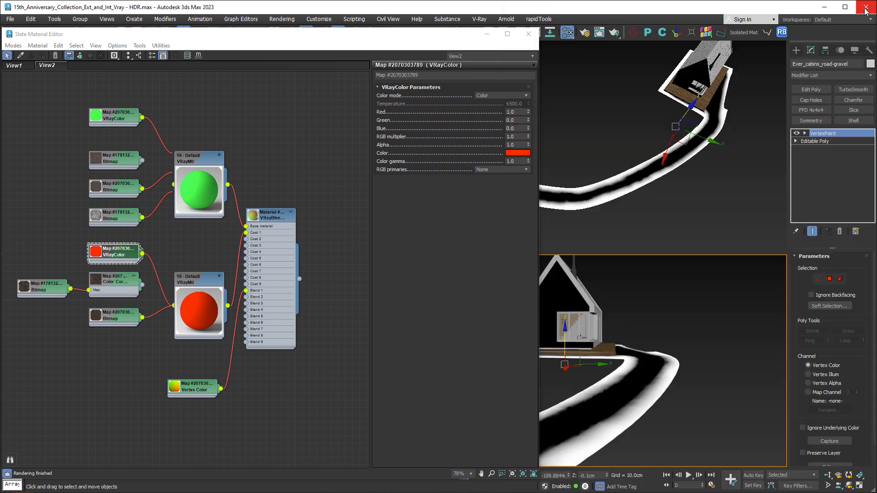
pyautogui.click(529, 34)
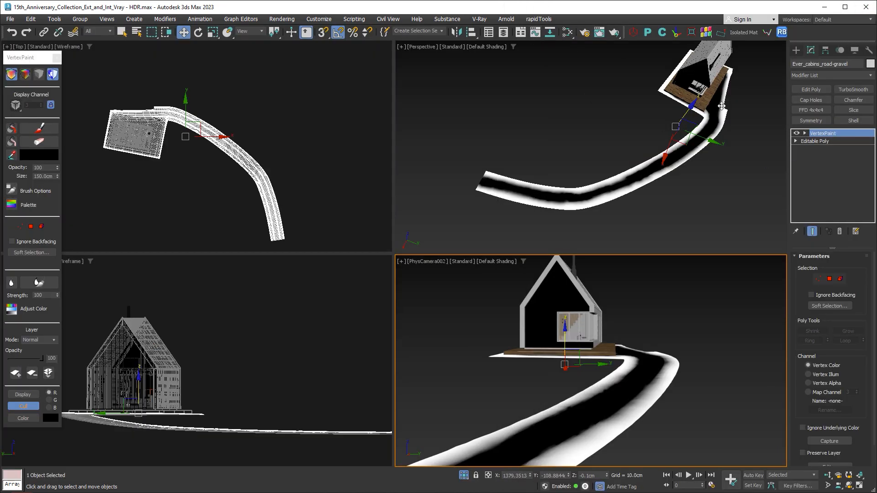